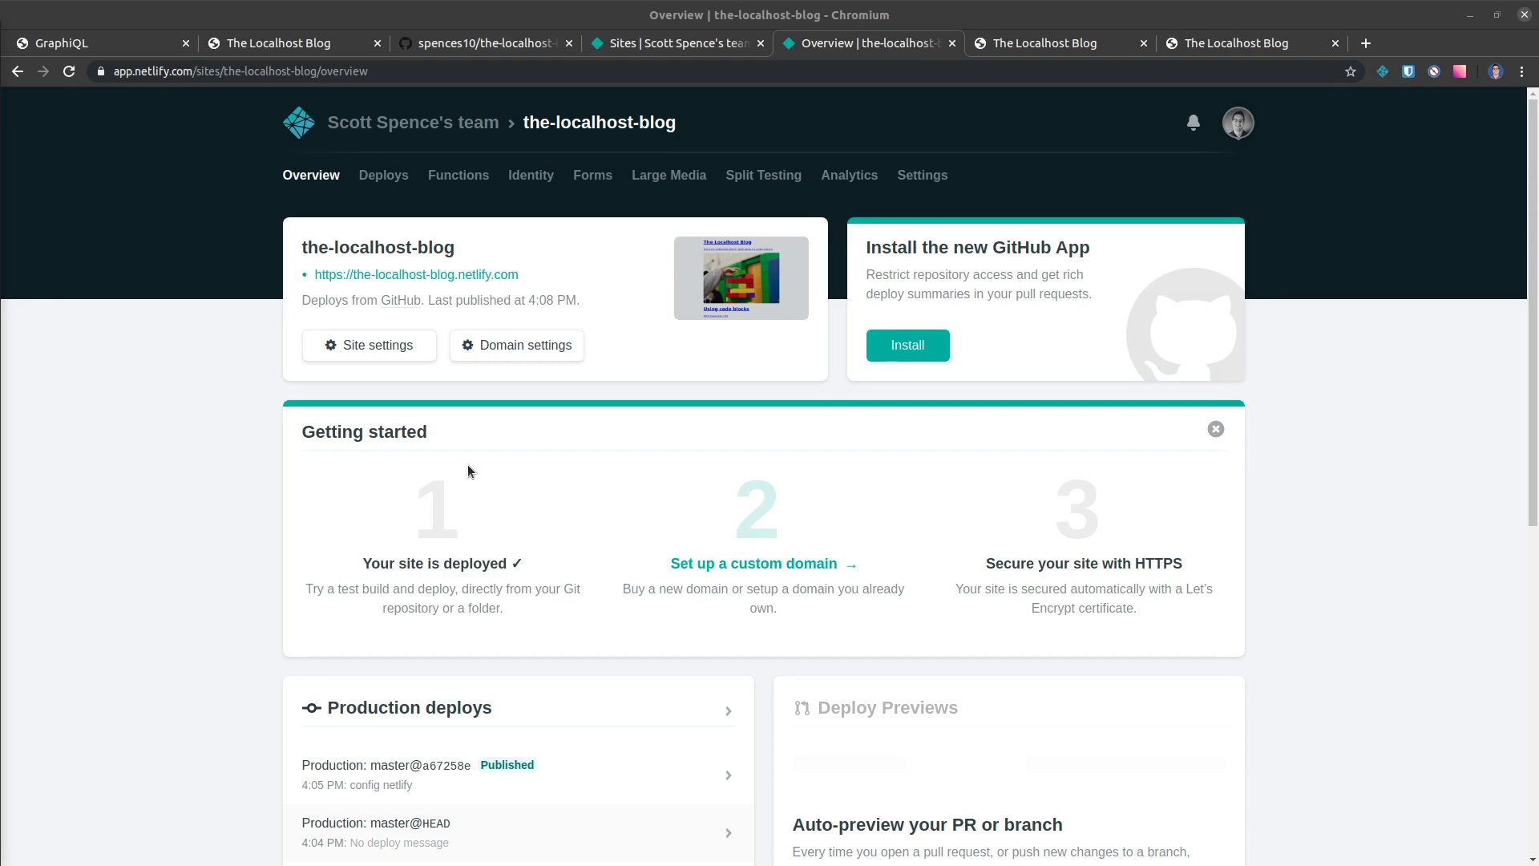
pyautogui.moveTo(533, 281); pyautogui.dragTo(314, 282)
pyautogui.hotkey('ctrl', 'c')
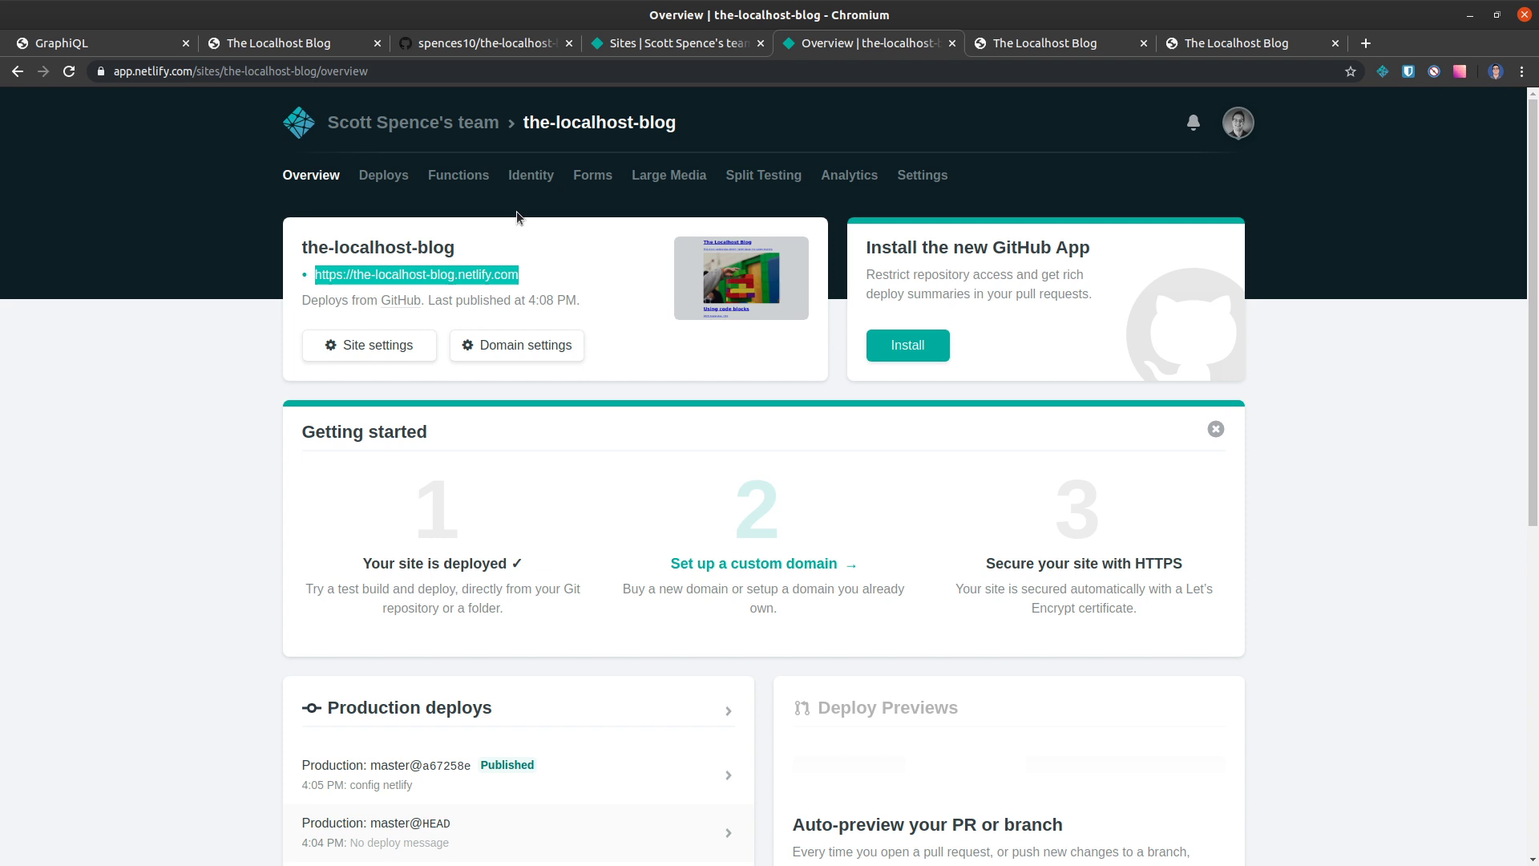
pyautogui.click(337, 344)
pyautogui.hotkey('alt', 'Tab')
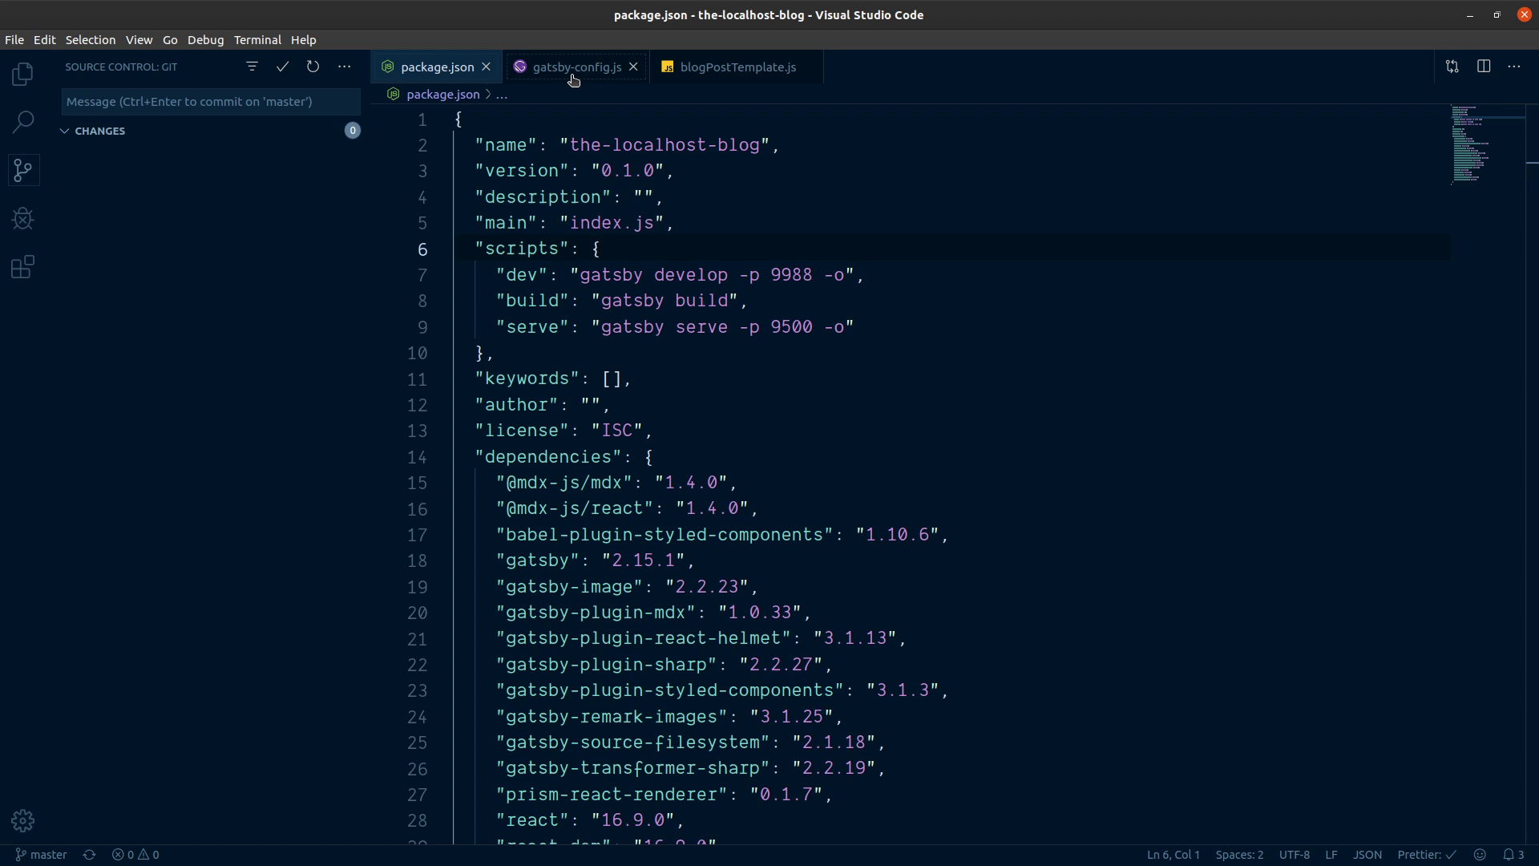
# Step: Replace the siteUrl on line 5 of gatsby-config.js with the Netlify URL and save
pyautogui.click(575, 70)
pyautogui.click(585, 241)
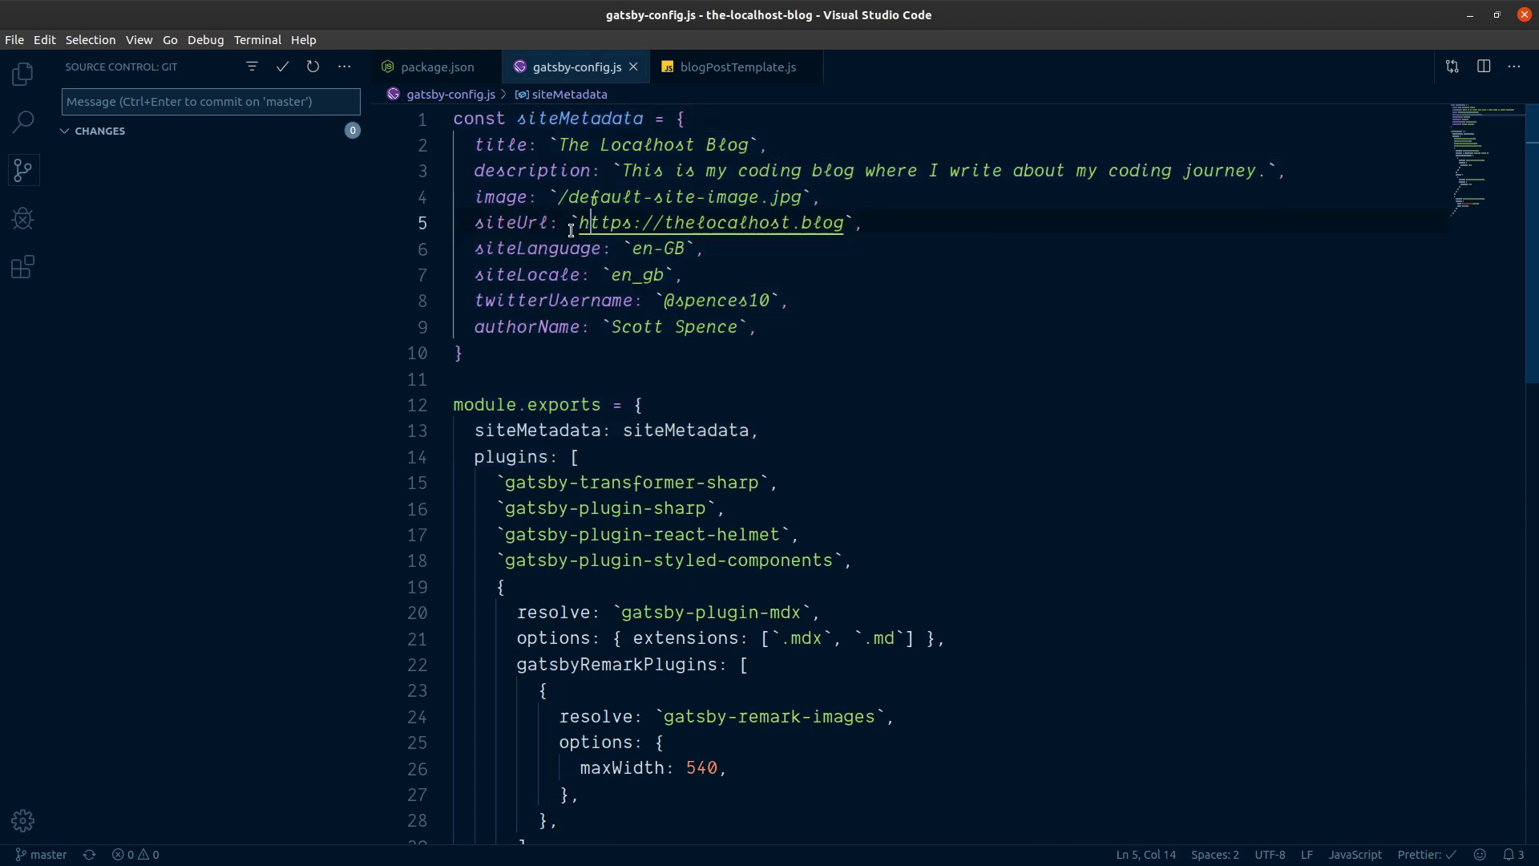
pyautogui.moveTo(580, 225); pyautogui.dragTo(842, 229)
pyautogui.hotkey('ctrl', 'v')
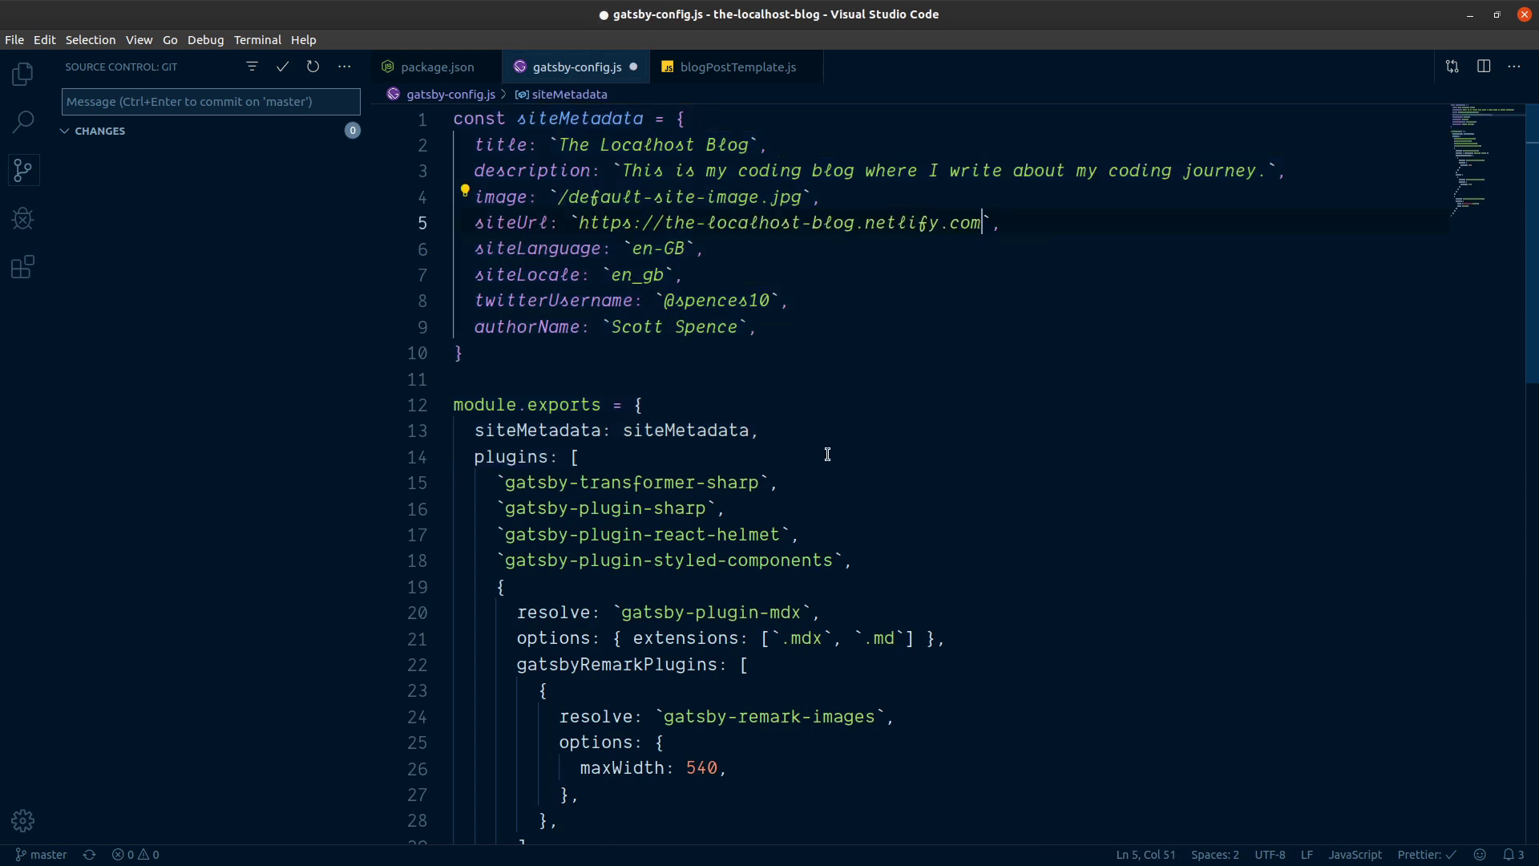
pyautogui.hotkey('ctrl', 's')
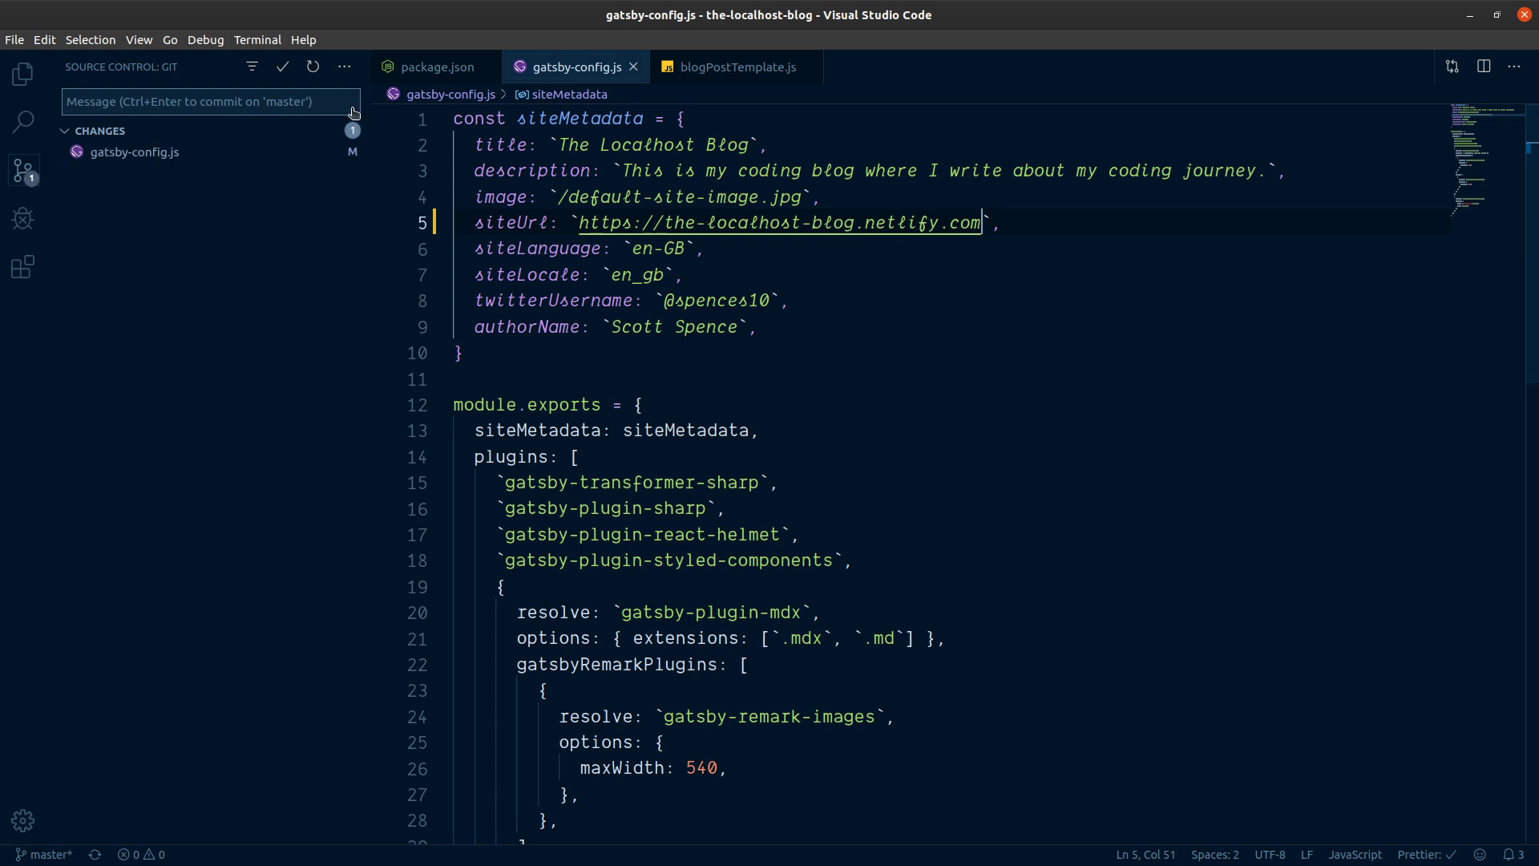
# Step: Highlight the image path and new siteUrl lines, then focus the commit message box
pyautogui.moveTo(561, 198); pyautogui.dragTo(814, 198)
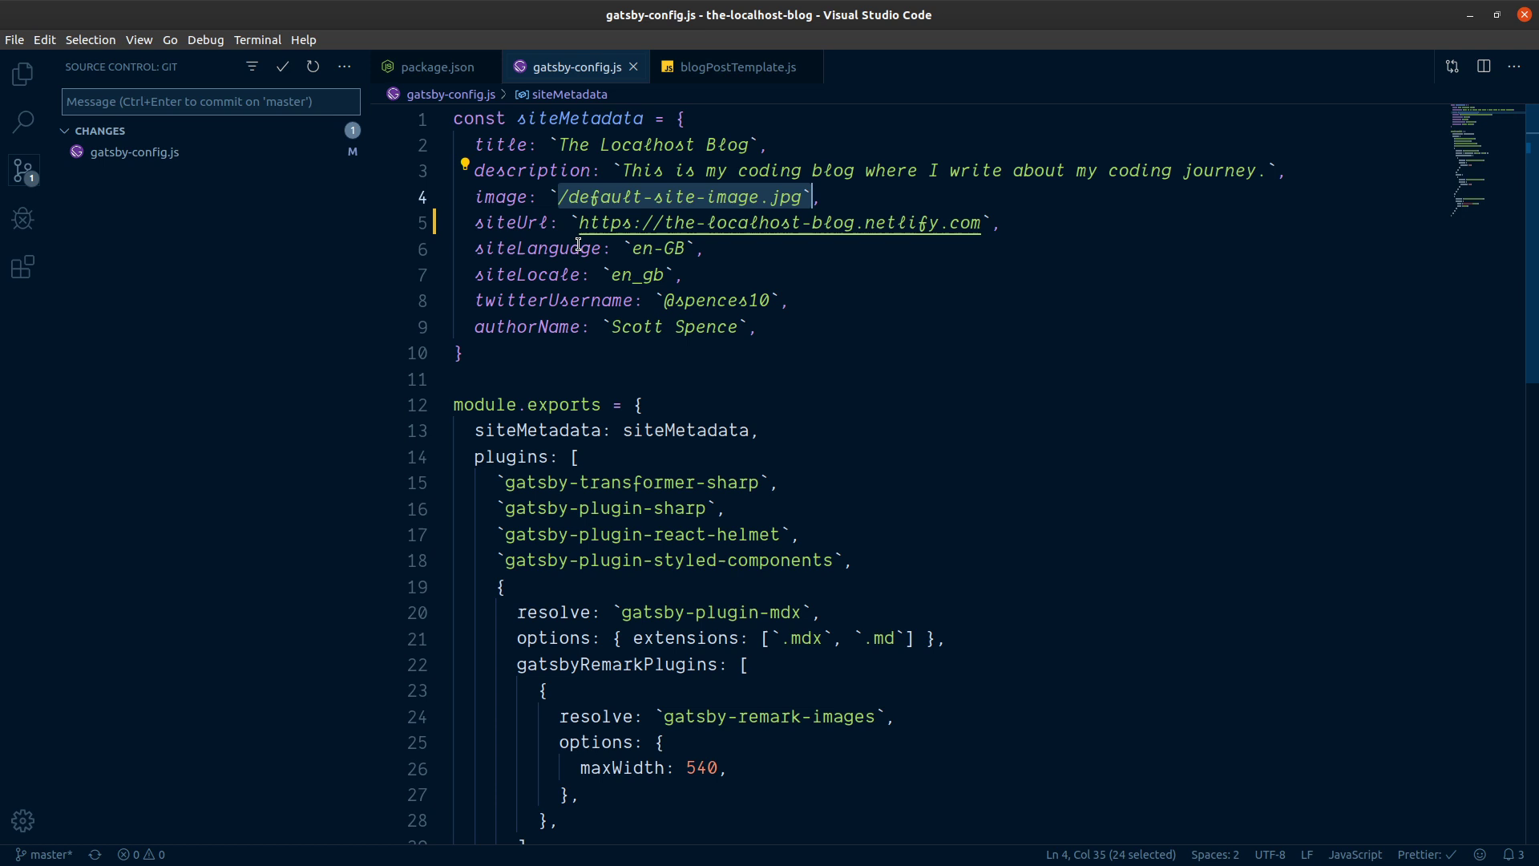
pyautogui.moveTo(578, 223); pyautogui.dragTo(981, 223)
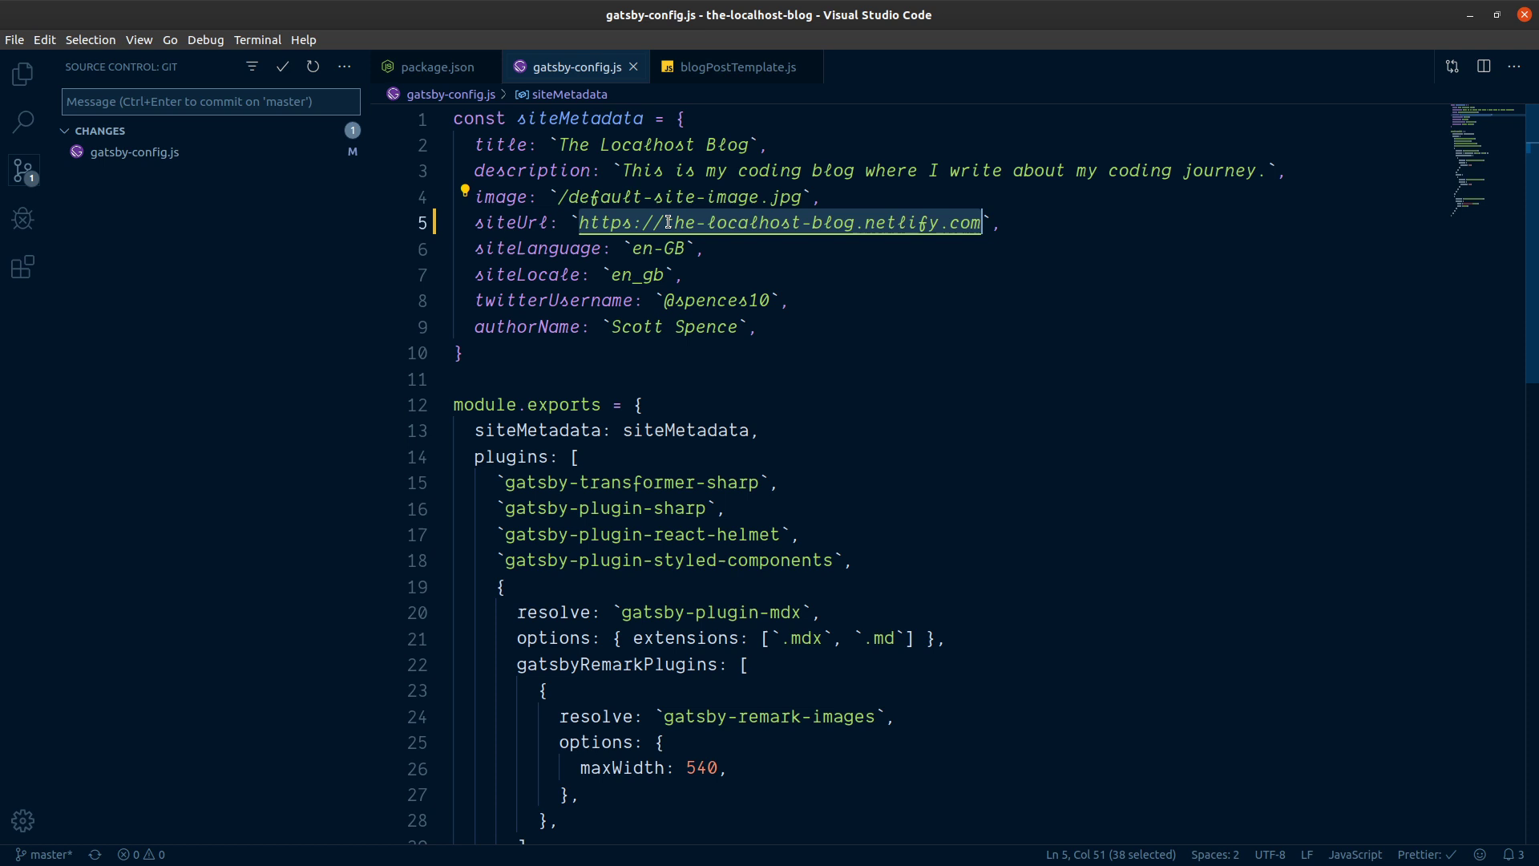
pyautogui.click(197, 103)
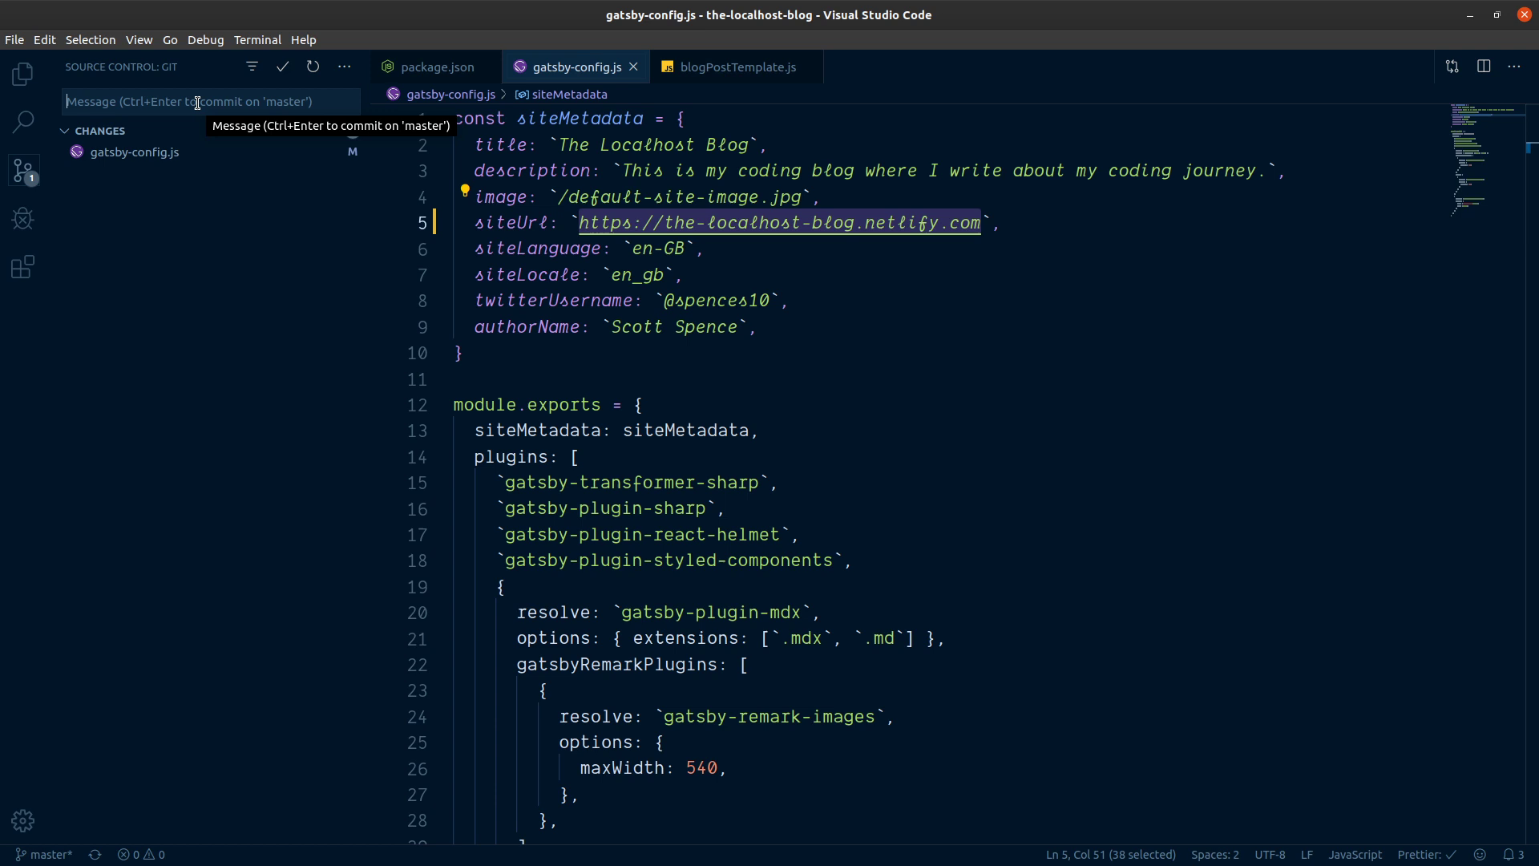
# Step: Commit the siteUrl change with message 'add new url' and push it to the remote
pyautogui.write('add new ur')
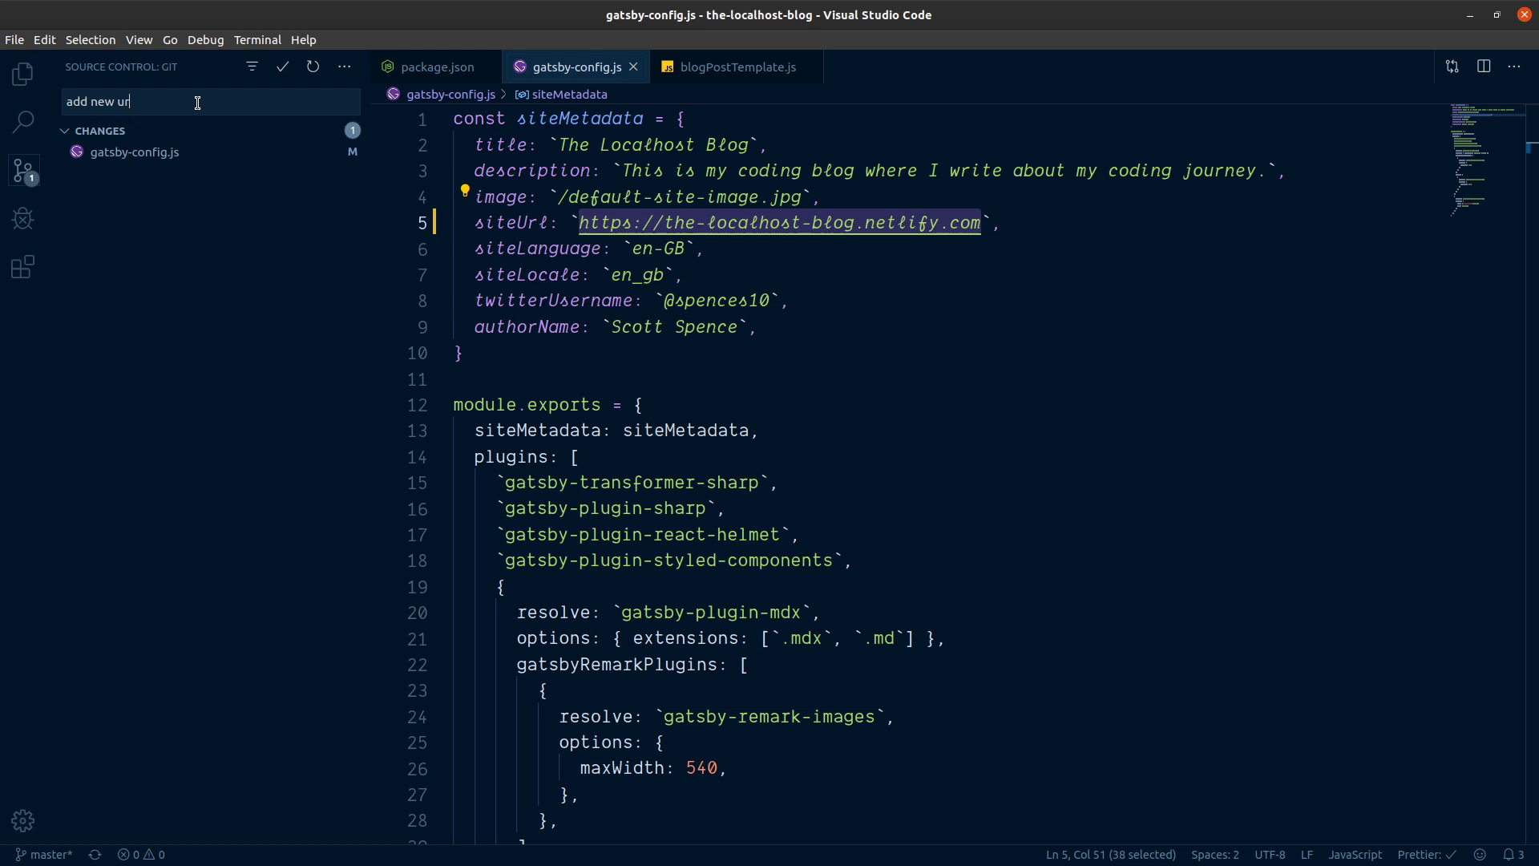
pyautogui.write('l')
pyautogui.hotkey('ctrl', 'Return')
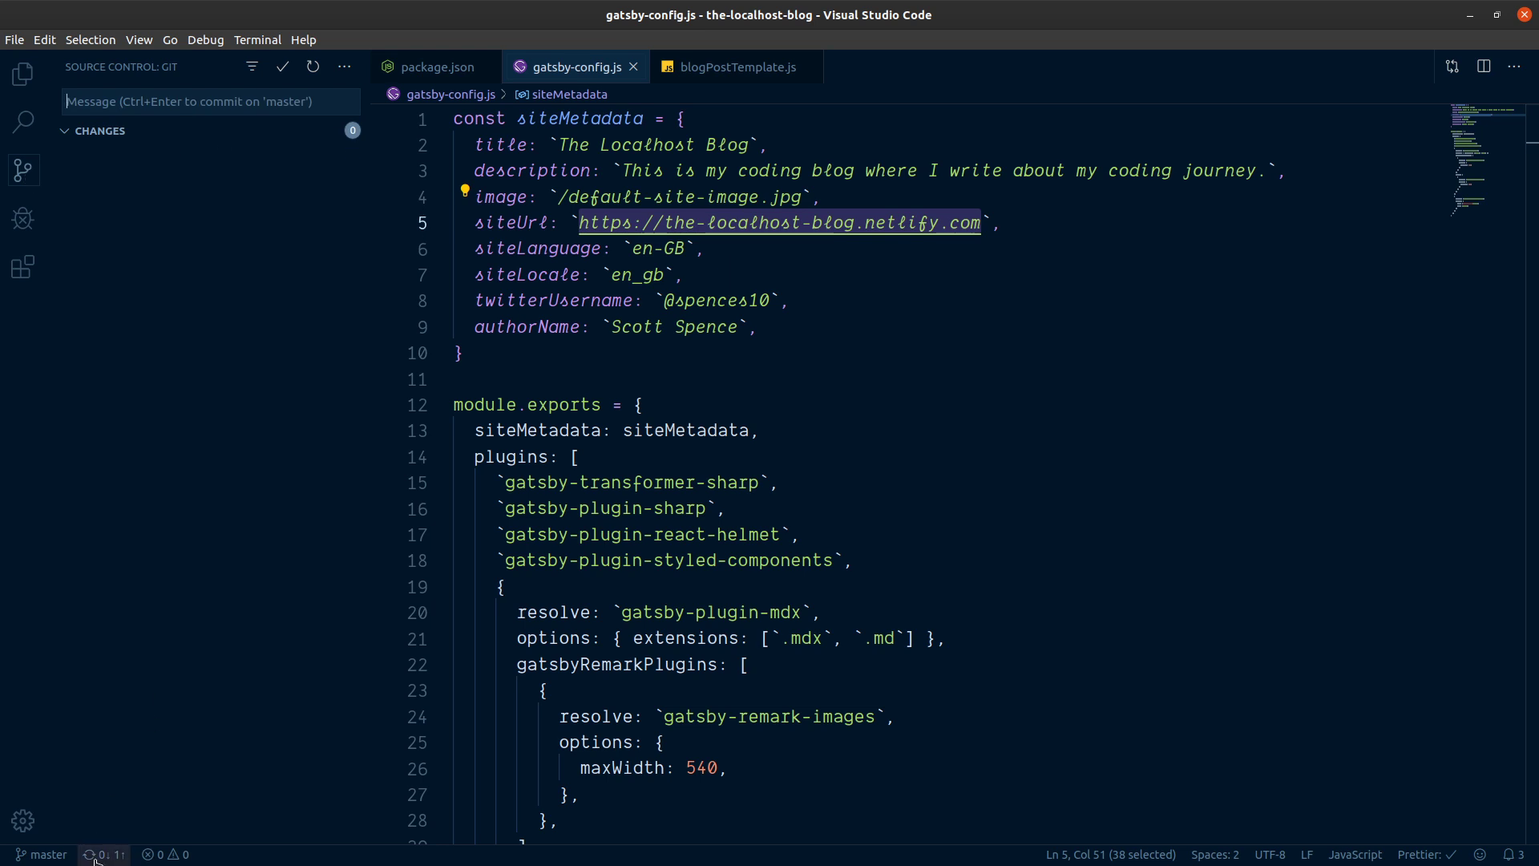
pyautogui.click(96, 856)
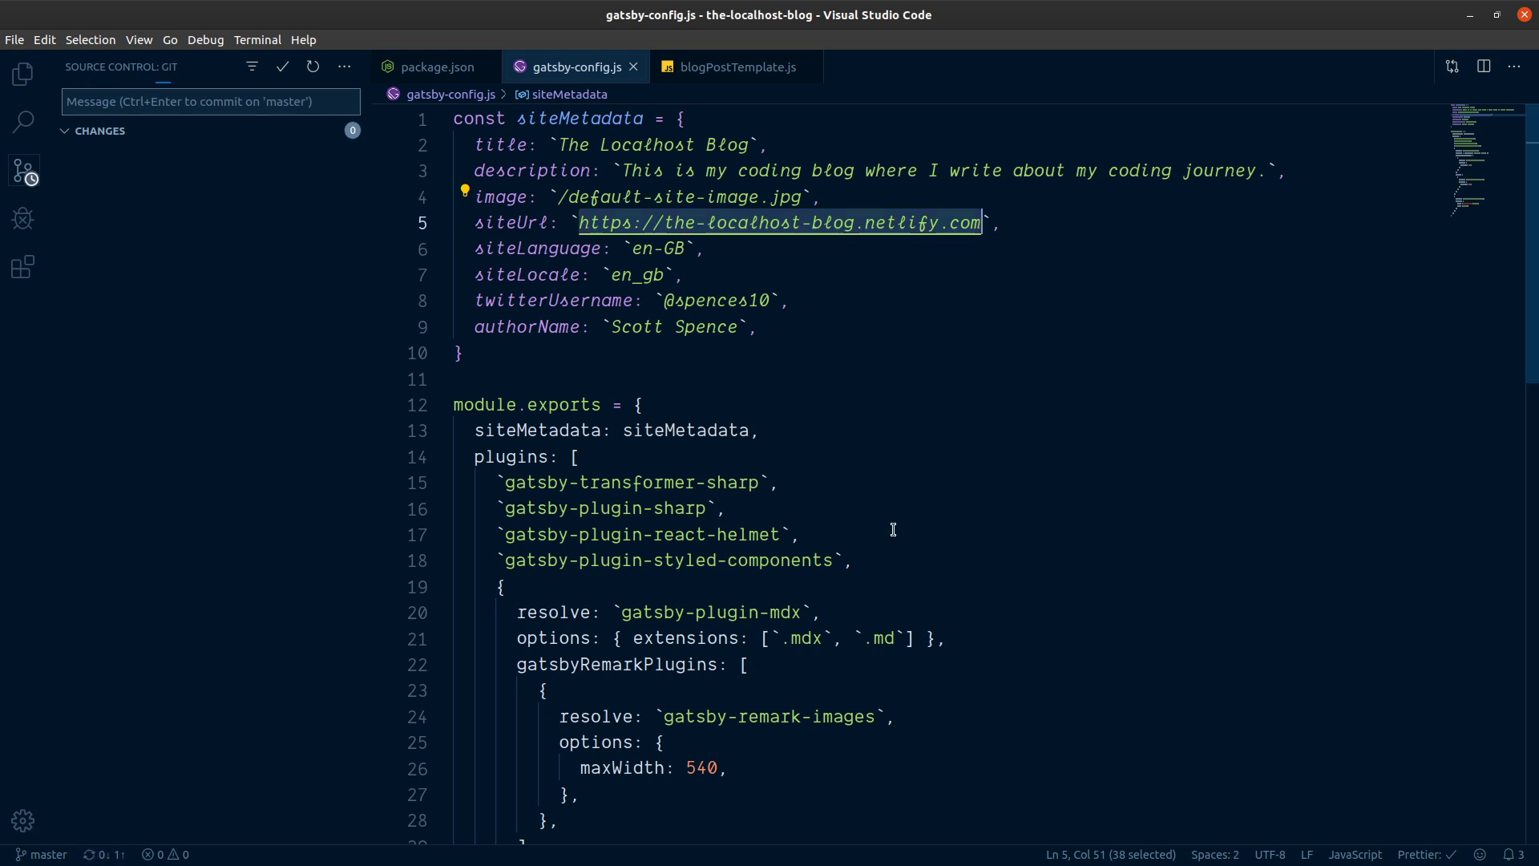
pyautogui.press('Left')
pyautogui.press('Down')
pyautogui.press('Down')
pyautogui.press('Down')
pyautogui.press('Down')
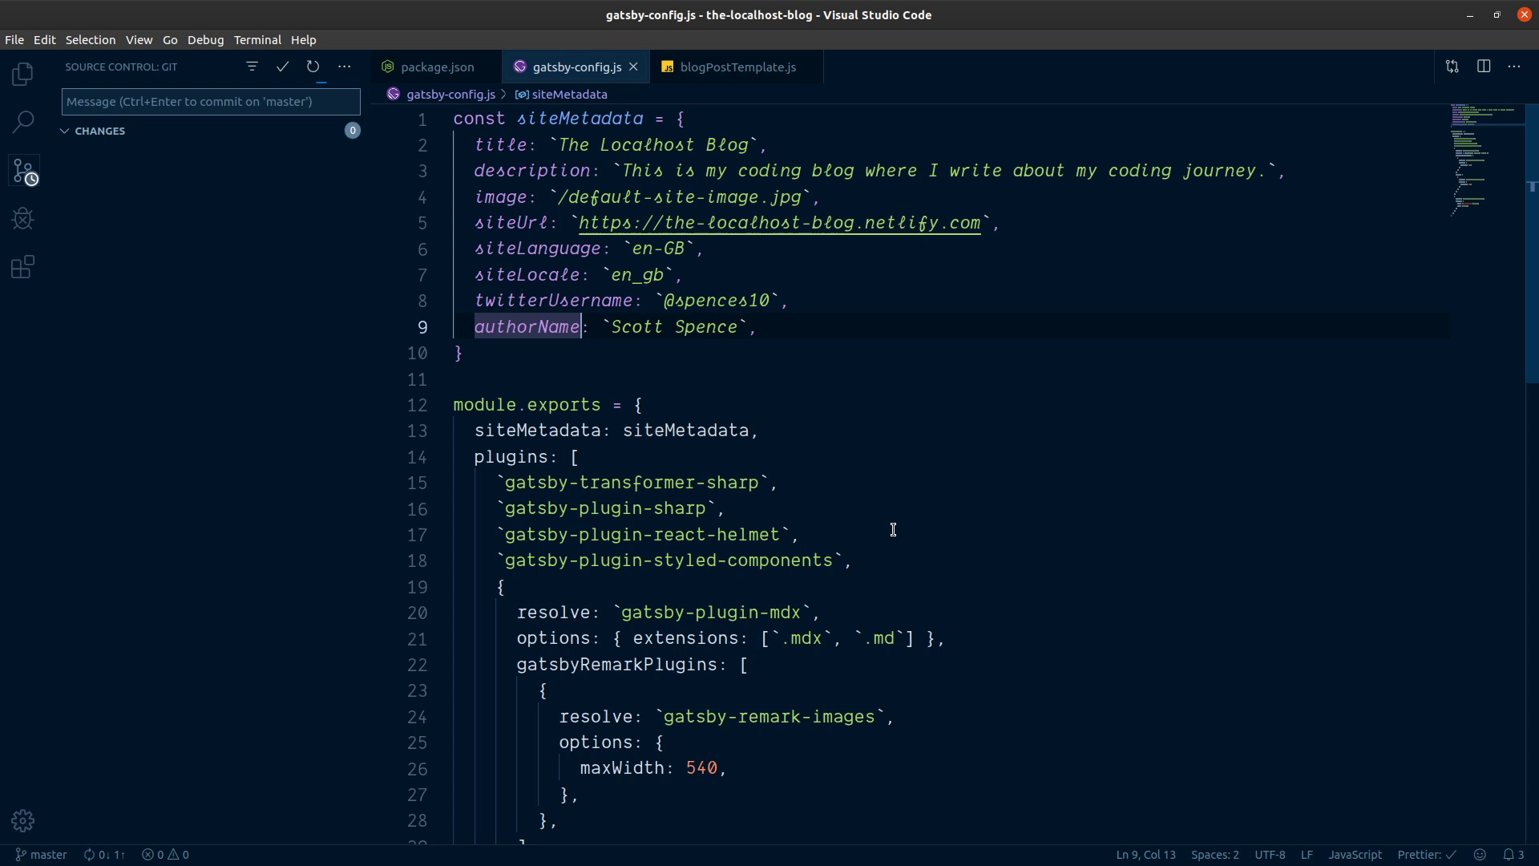
pyautogui.press('Down')
pyautogui.press('Down')
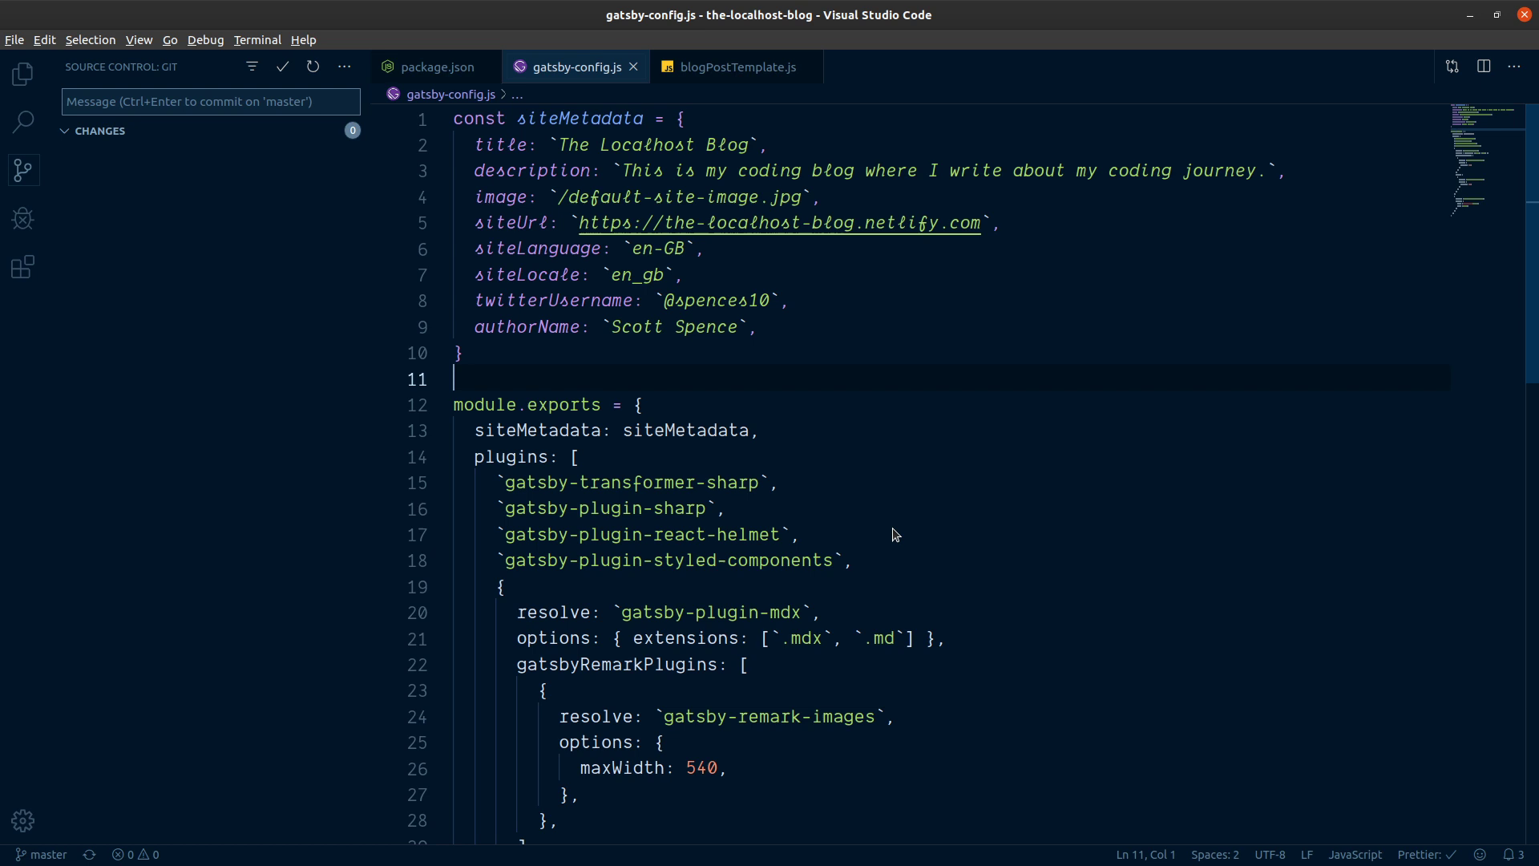
pyautogui.hotkey('alt', 'Tab')
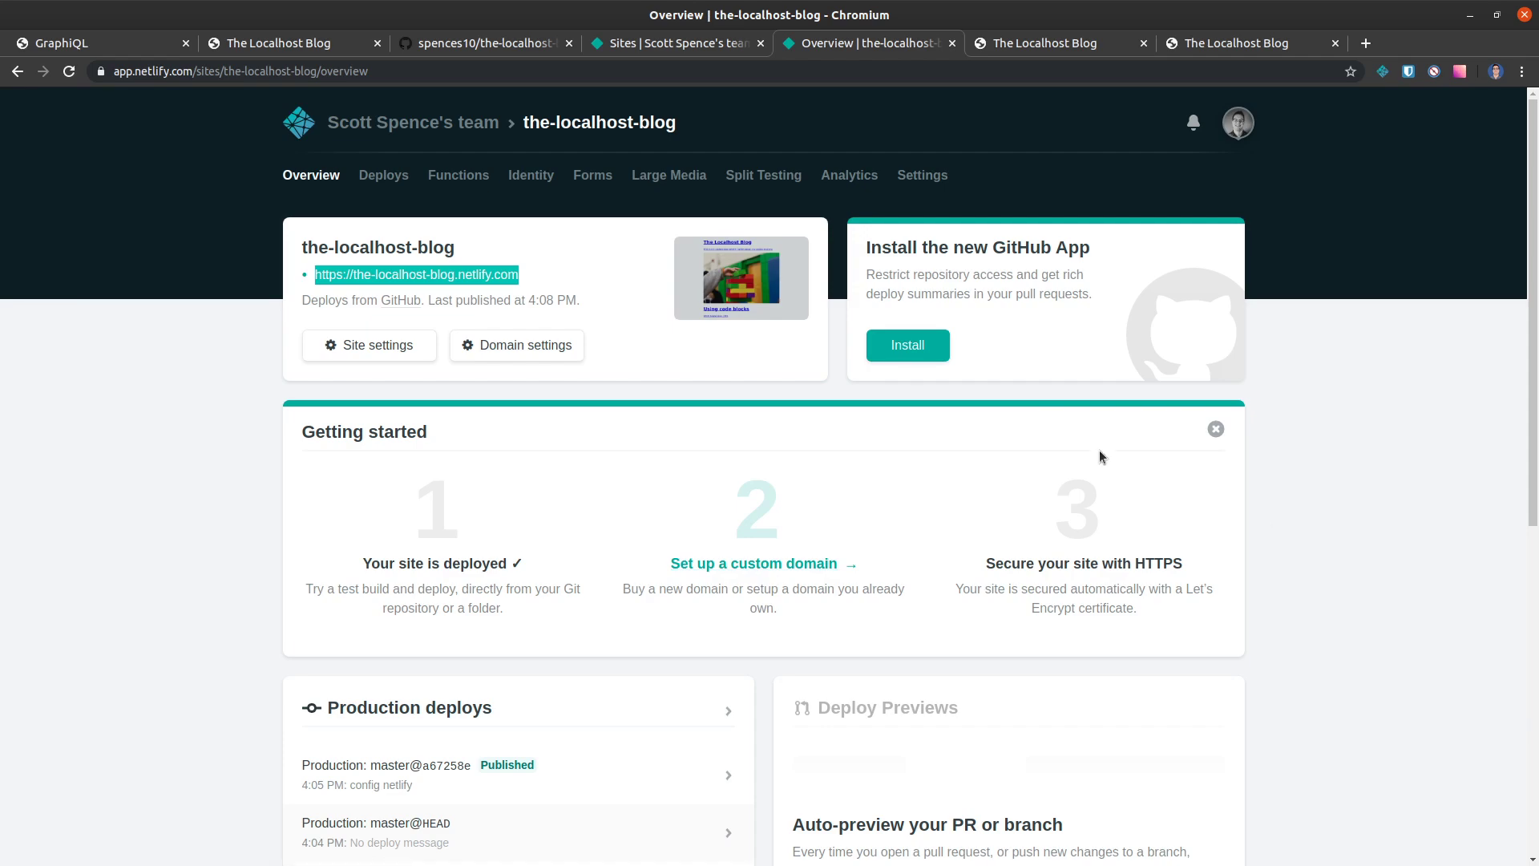
# Step: Open the Deploys list and the building 'add new url' deploy's details and log
pyautogui.scroll(-2, 553, 561)
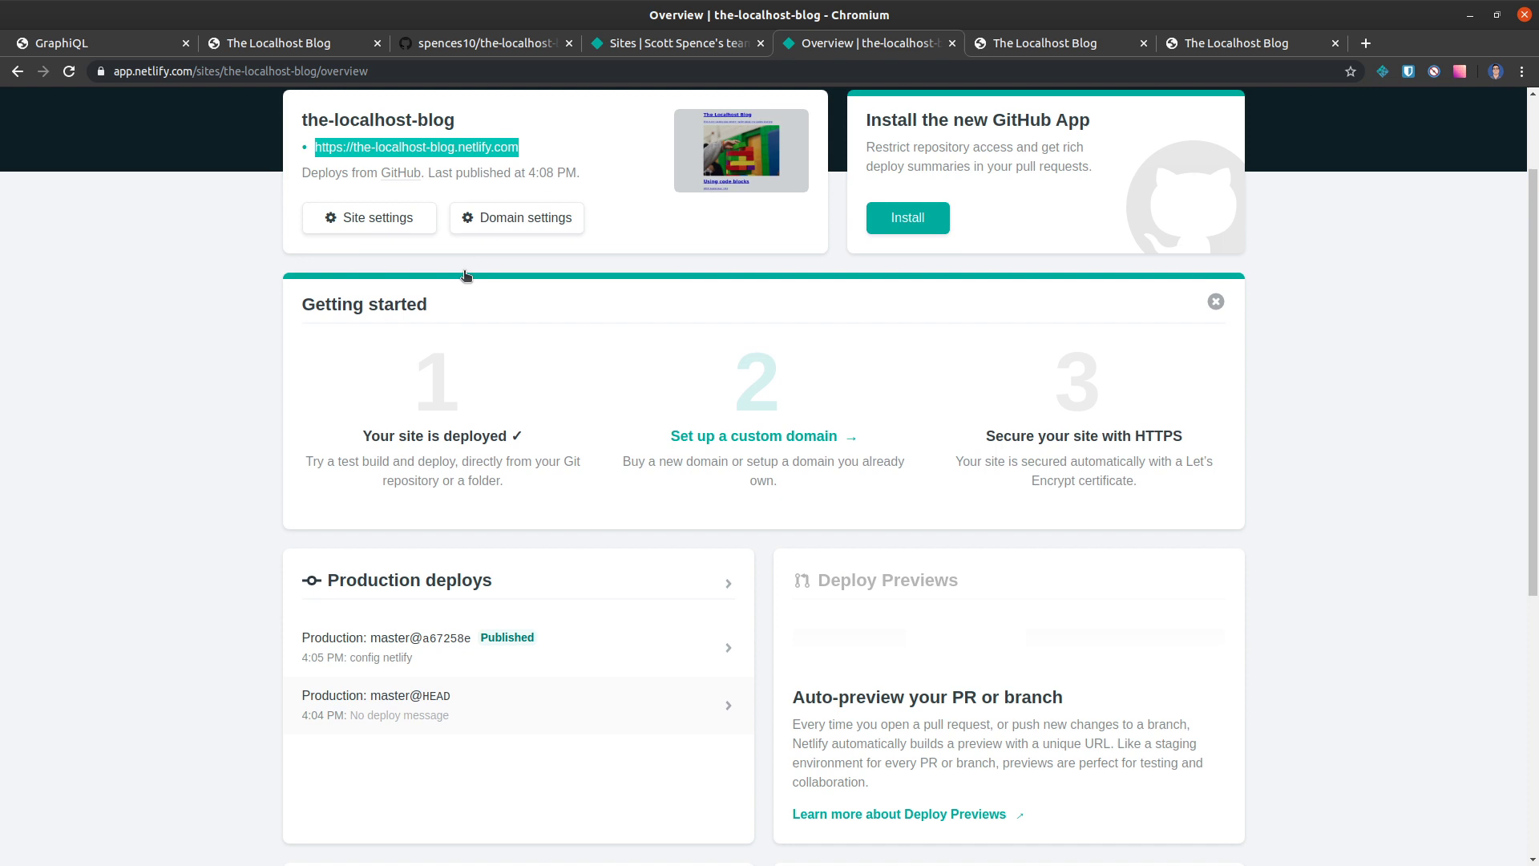
pyautogui.scroll(2, 465, 275)
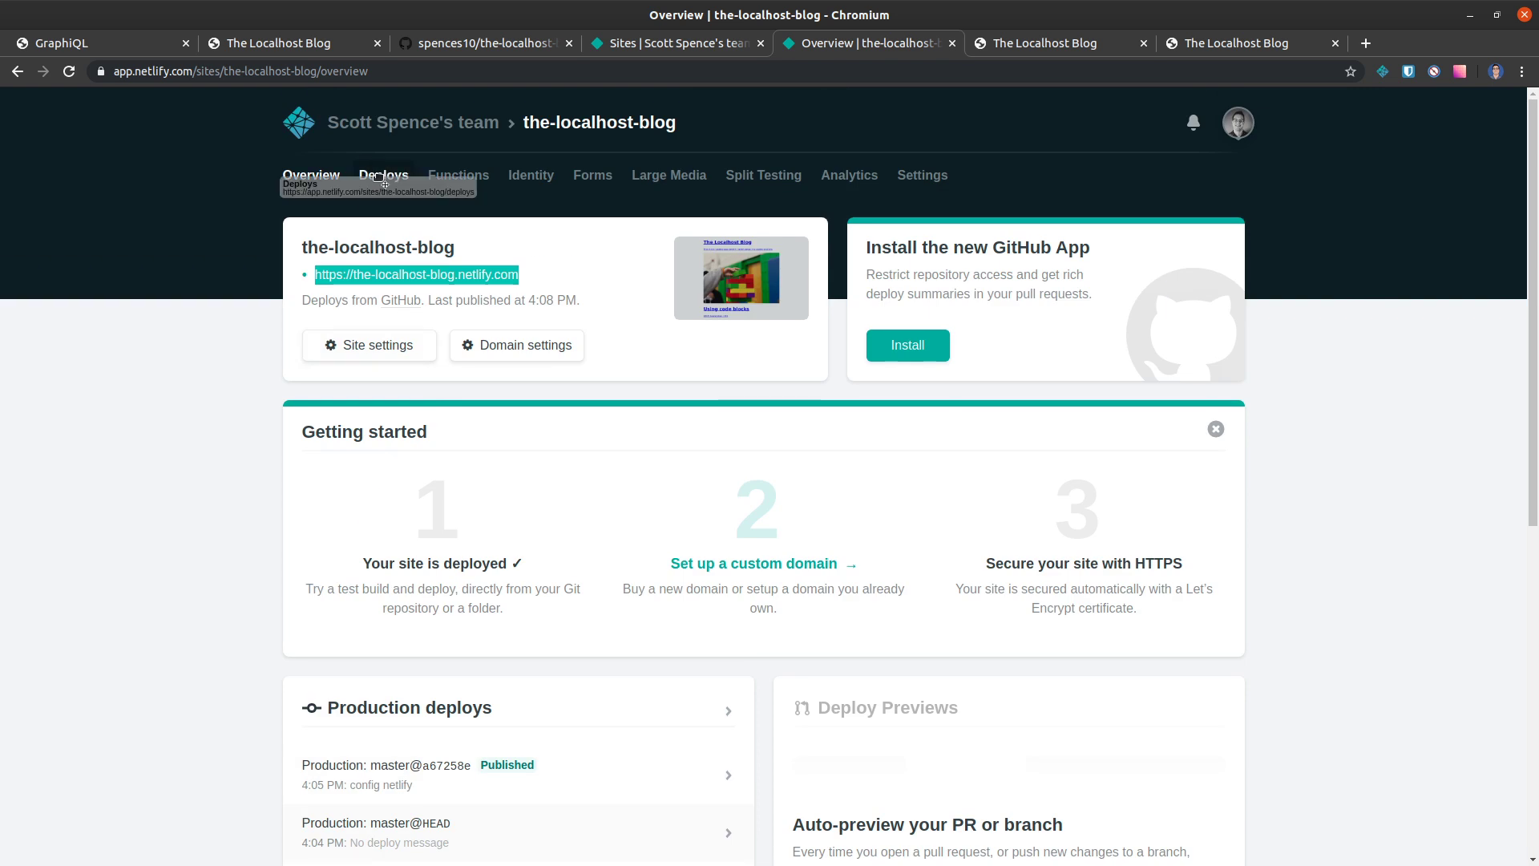
pyautogui.click(379, 177)
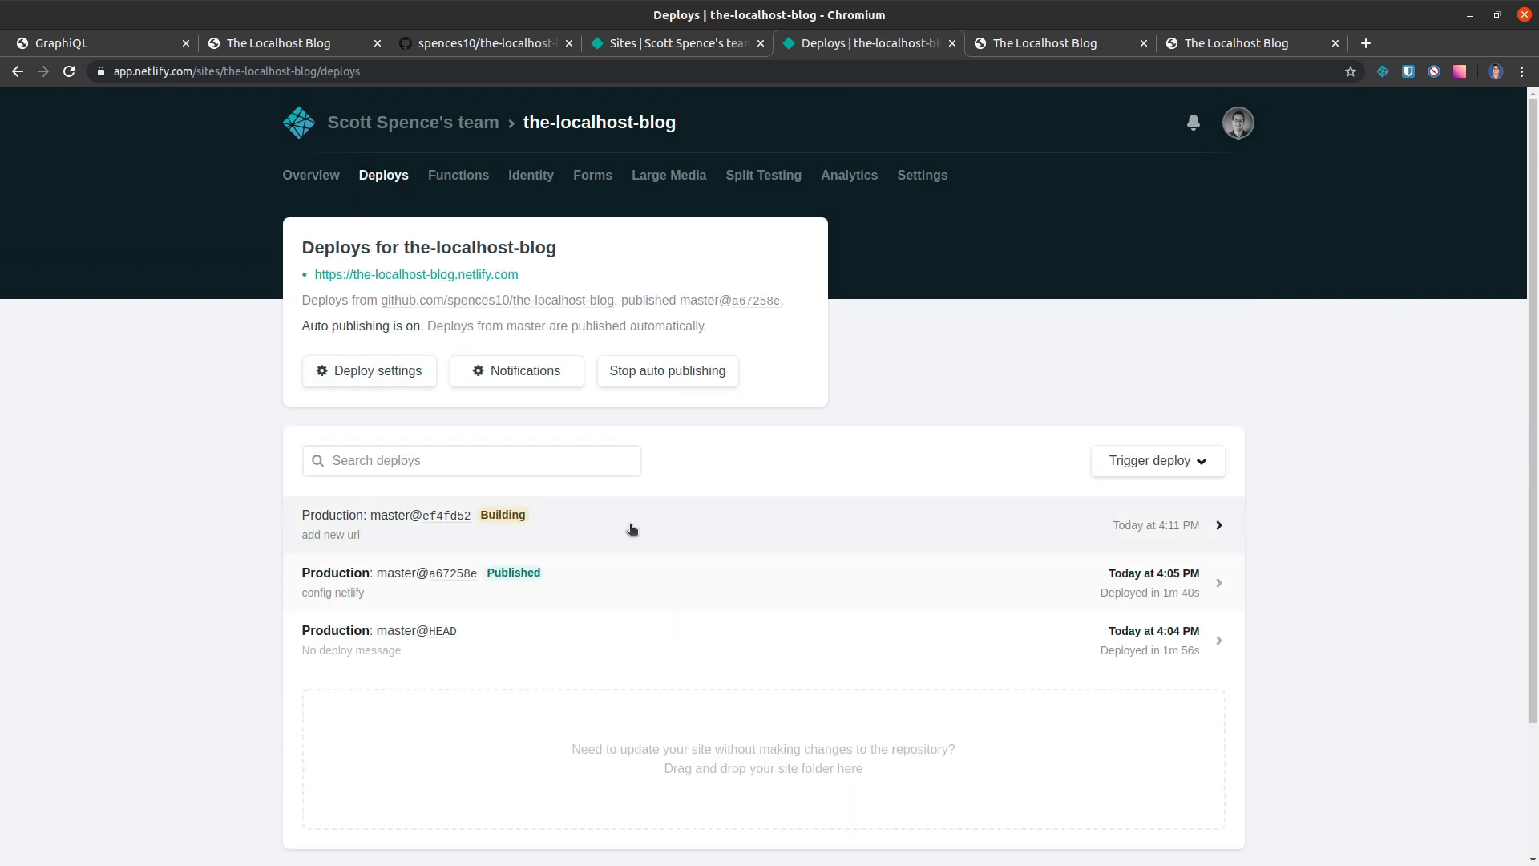
pyautogui.click(632, 529)
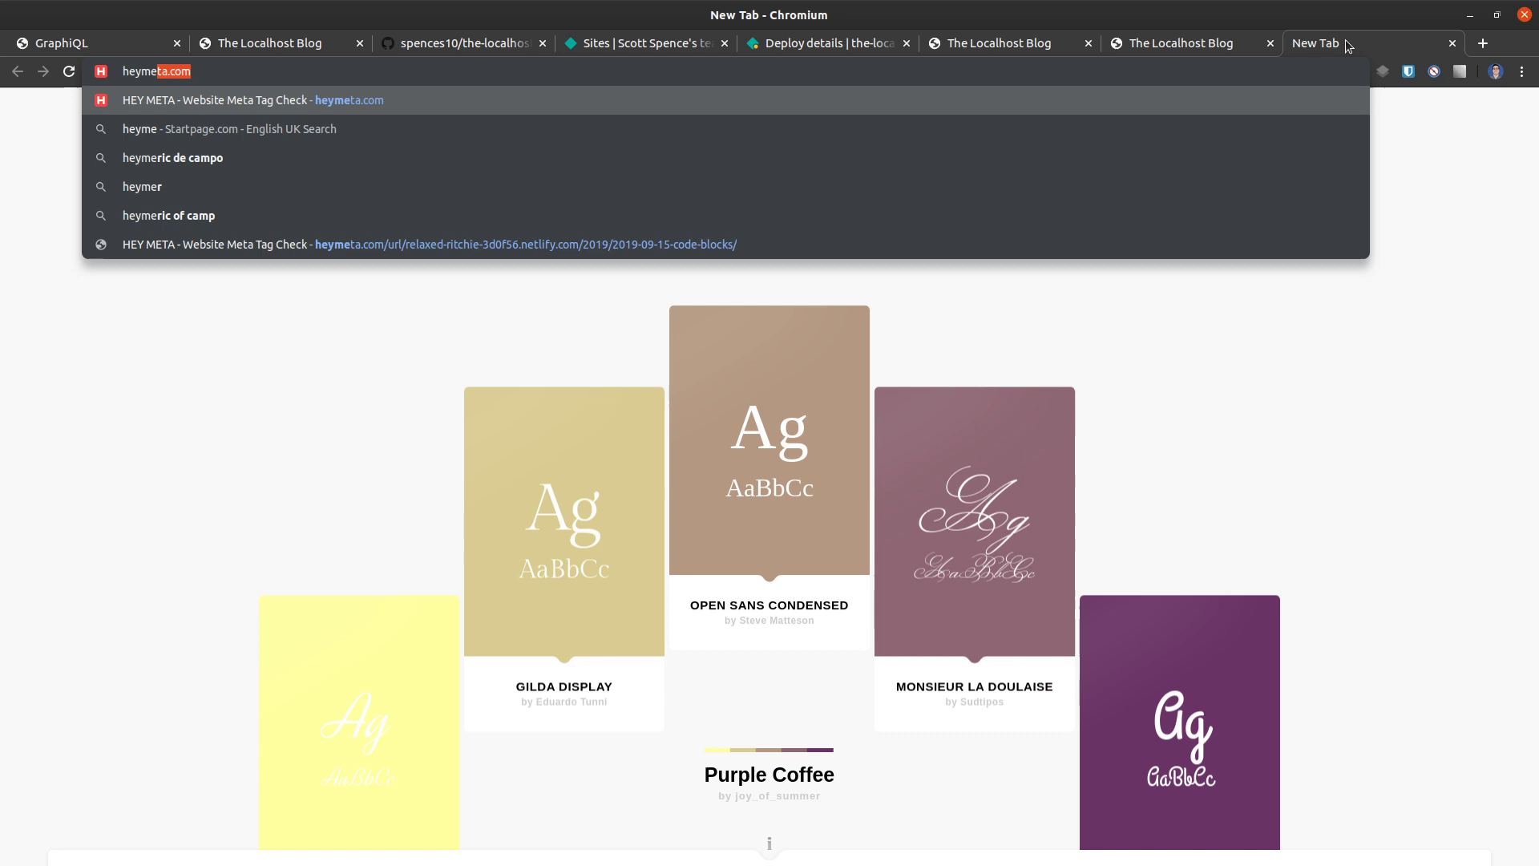
# Step: Load heymeta.com's meta tag checker in the new tab
pyautogui.press('Return')
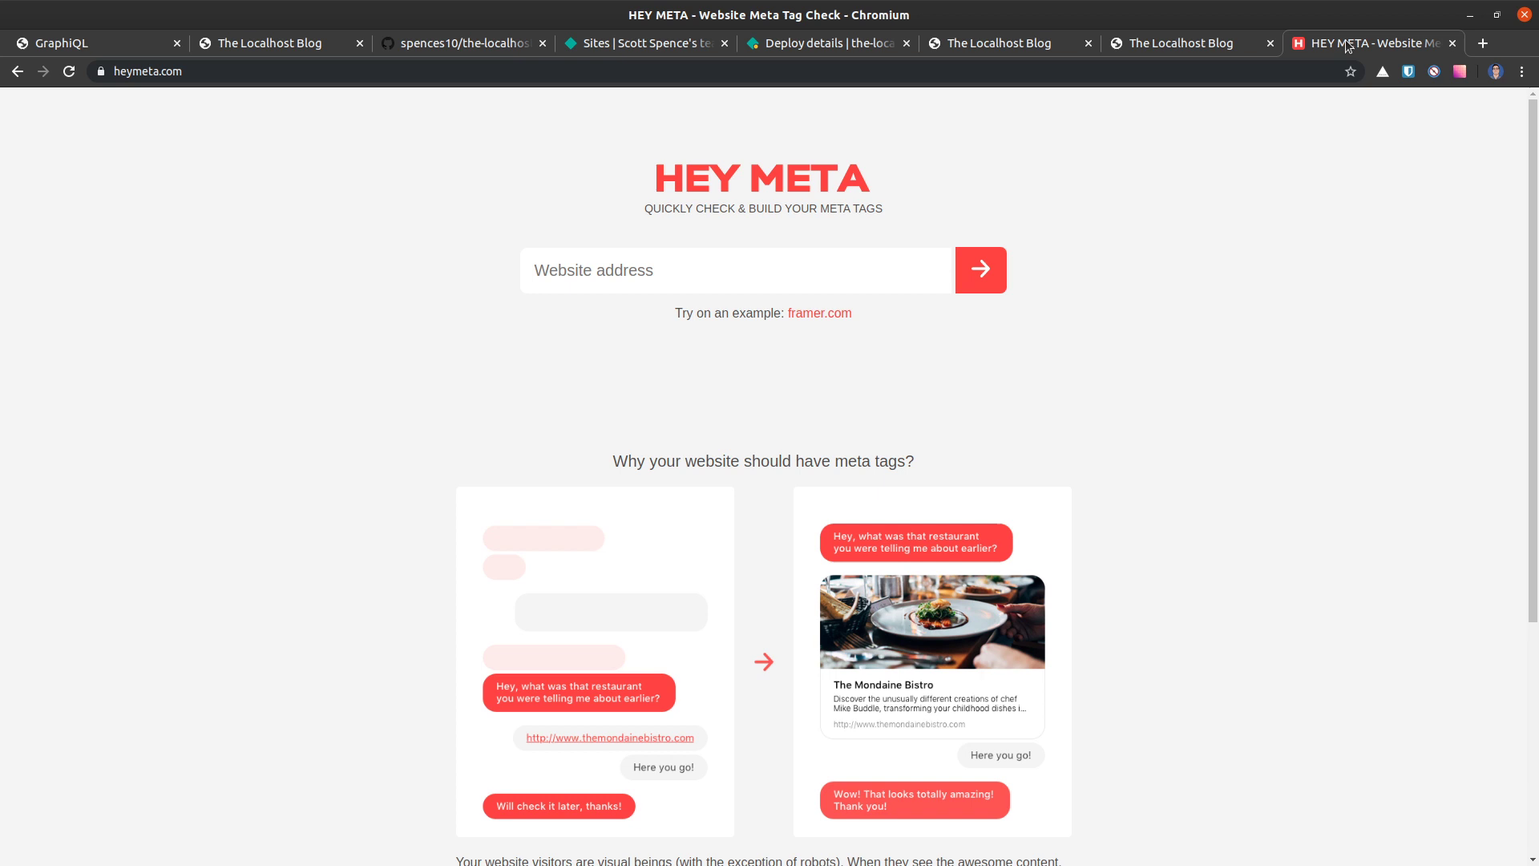
pyautogui.click(834, 43)
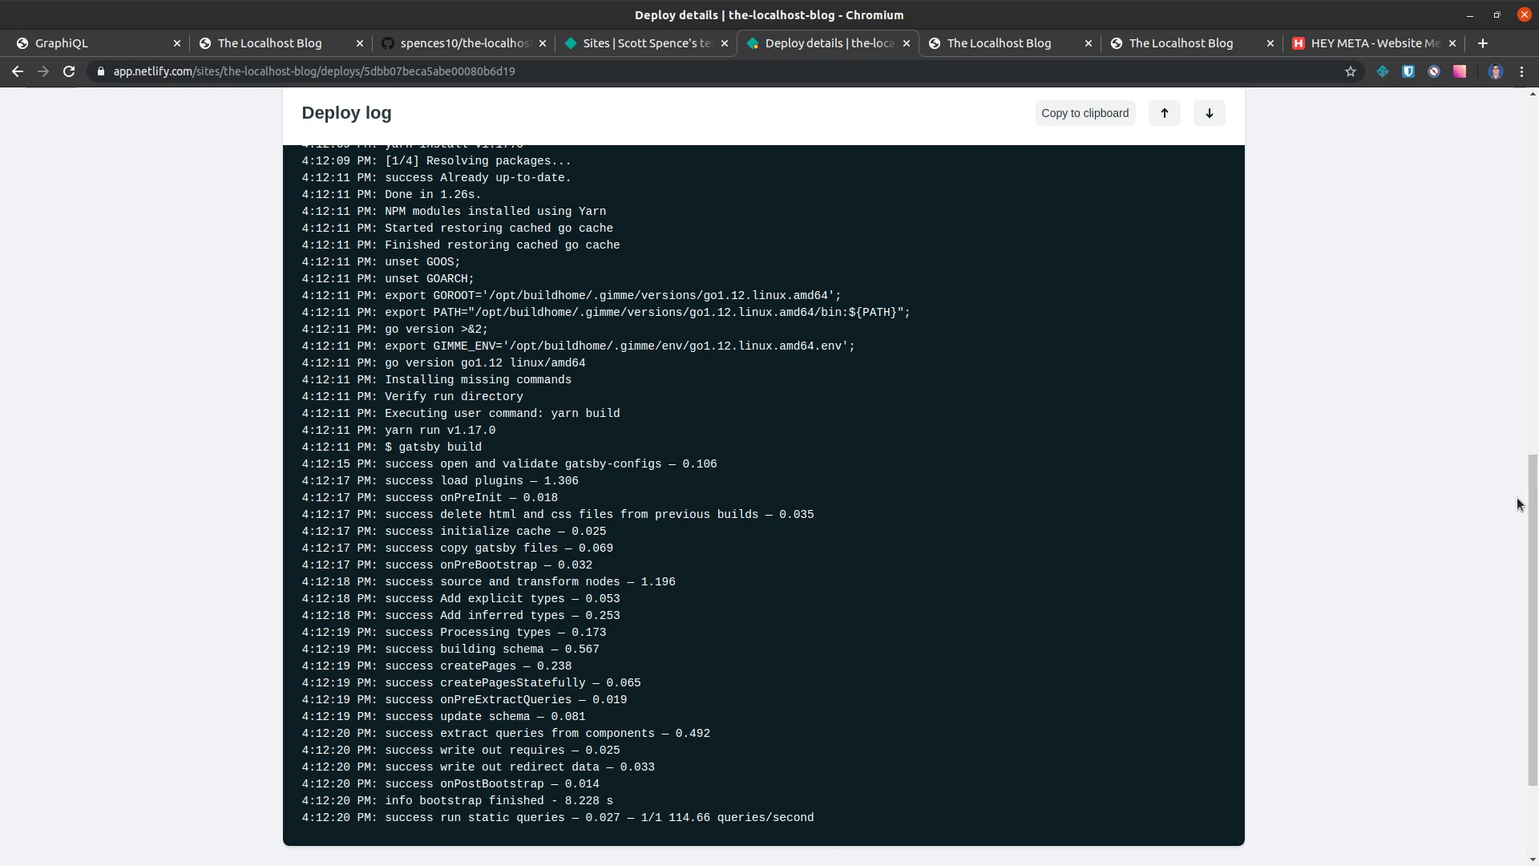
pyautogui.moveTo(1532, 510); pyautogui.dragTo(1507, 152)
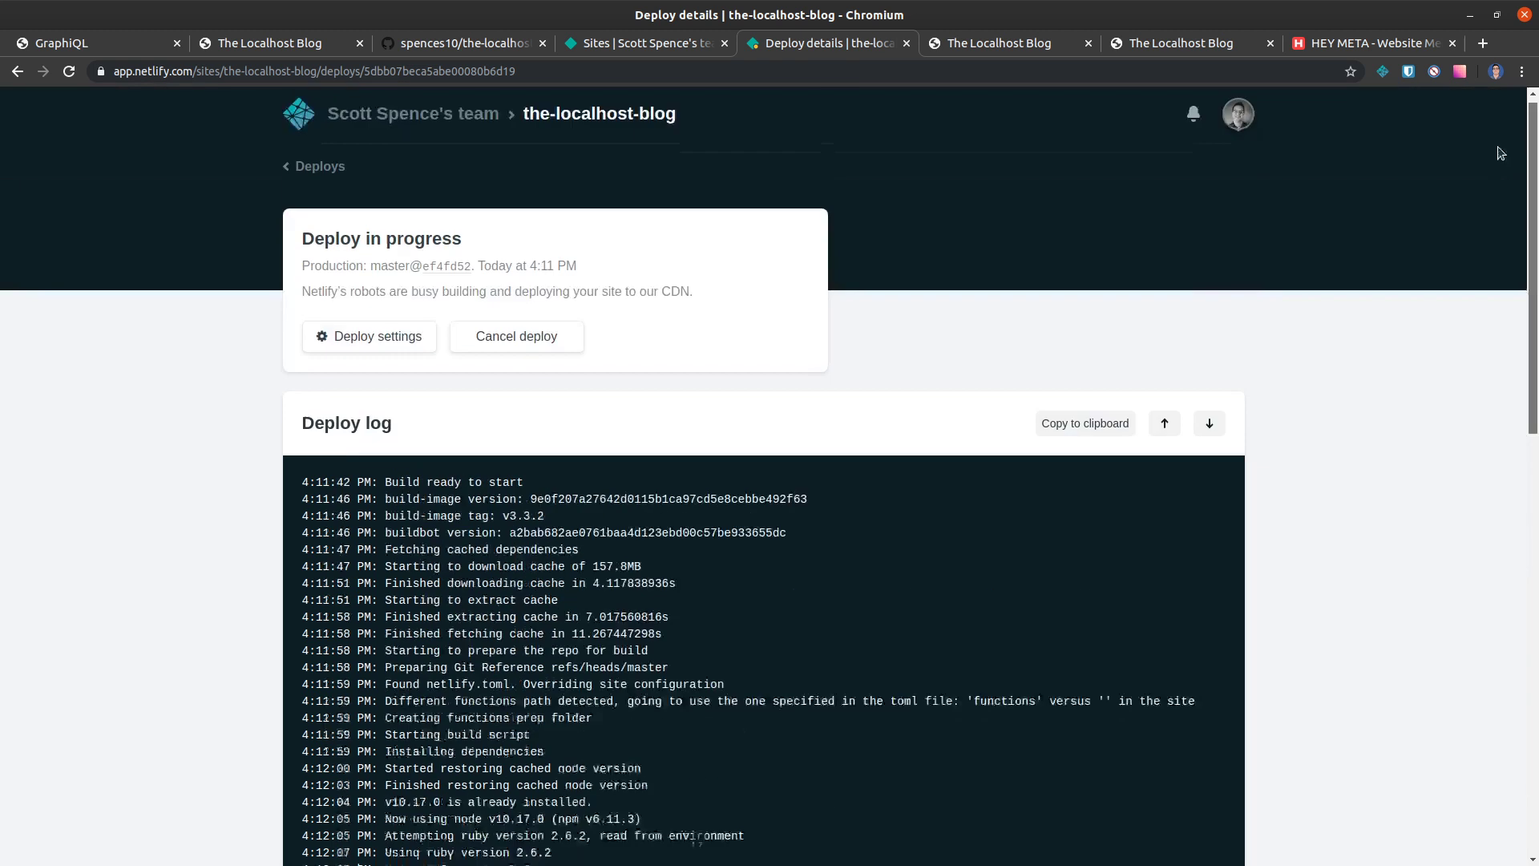
pyautogui.scroll(-10, 430, 329)
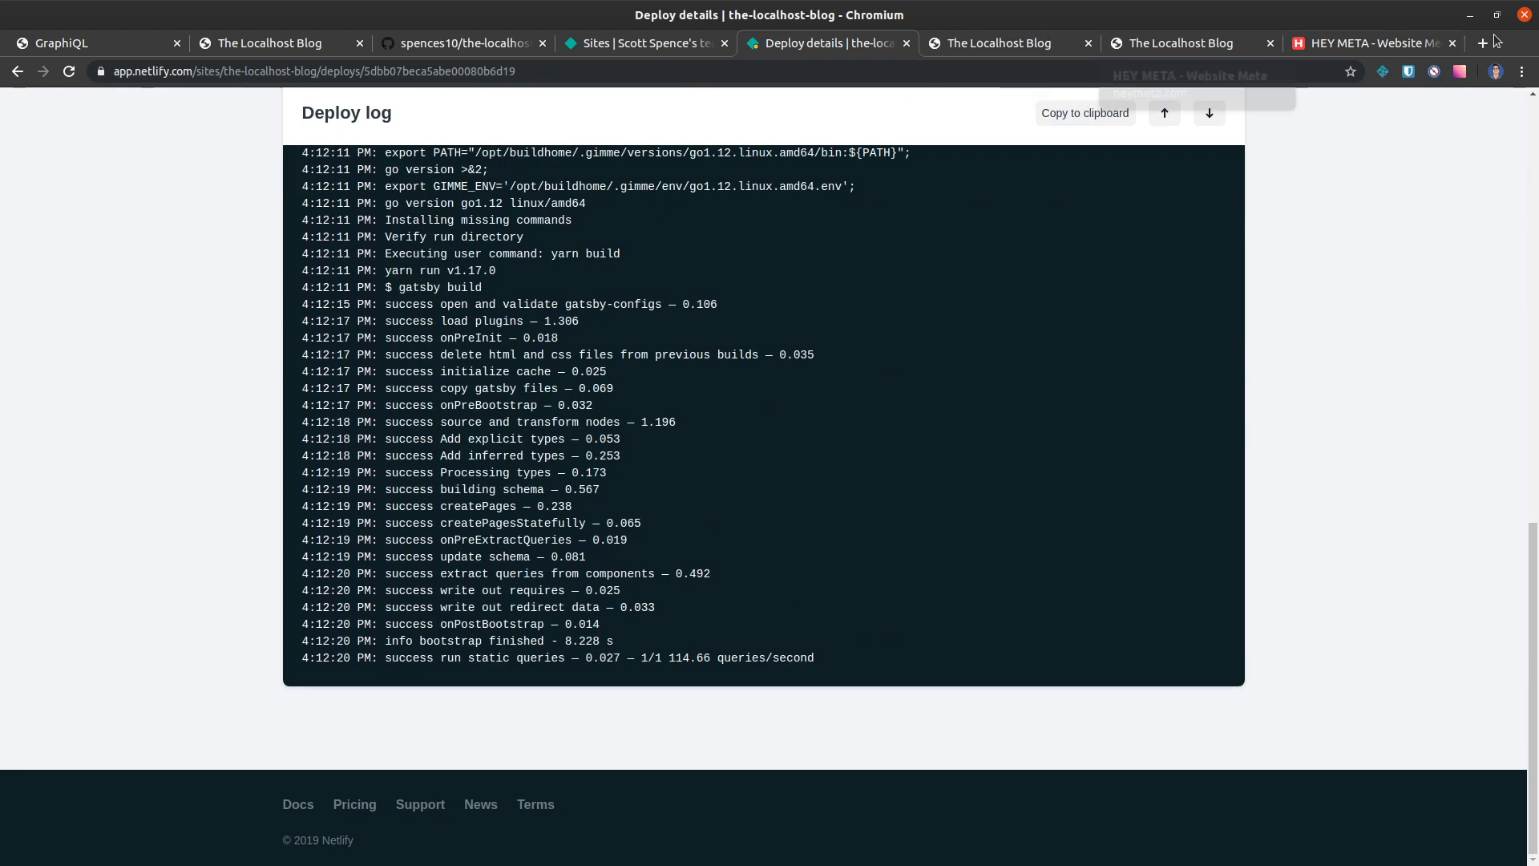
pyautogui.click(1391, 45)
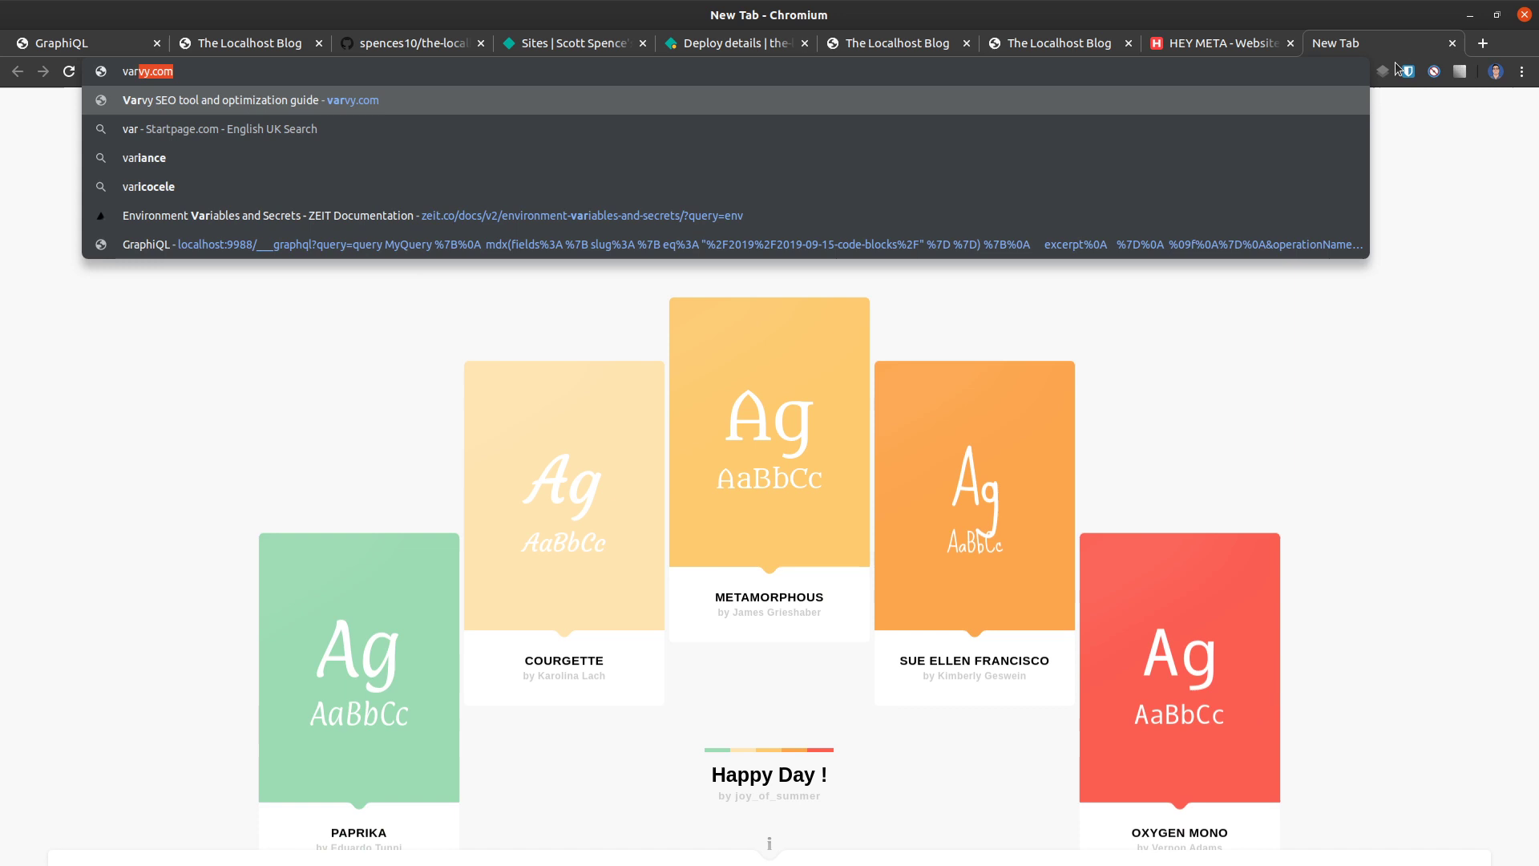
# Step: Search for 'vary seo' and open the Varvy SEO tool page at varvy.com
pyautogui.write('eo')
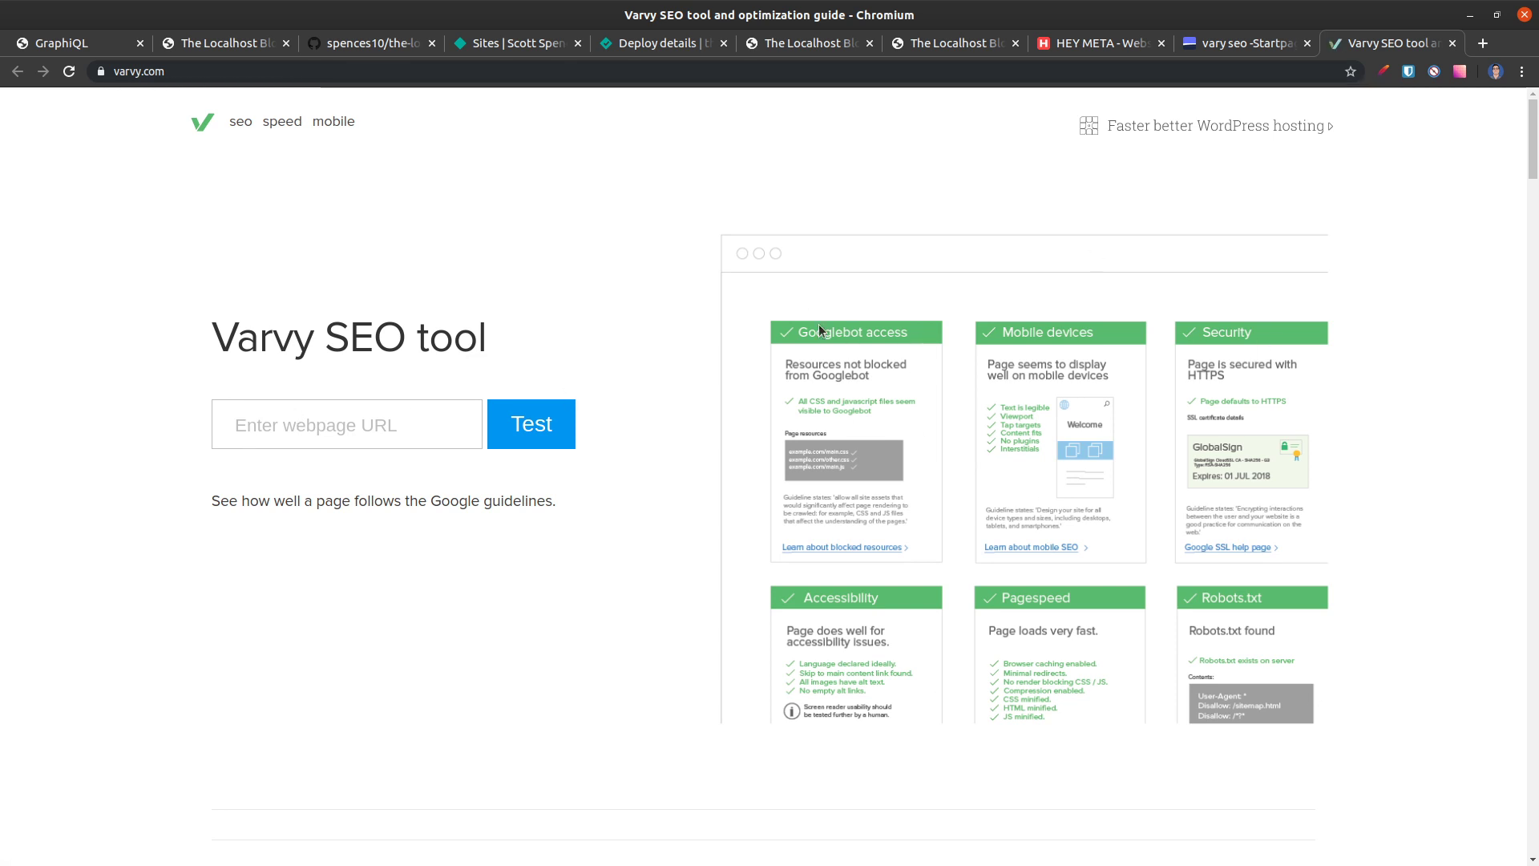
pyautogui.click(408, 426)
pyautogui.click(505, 358)
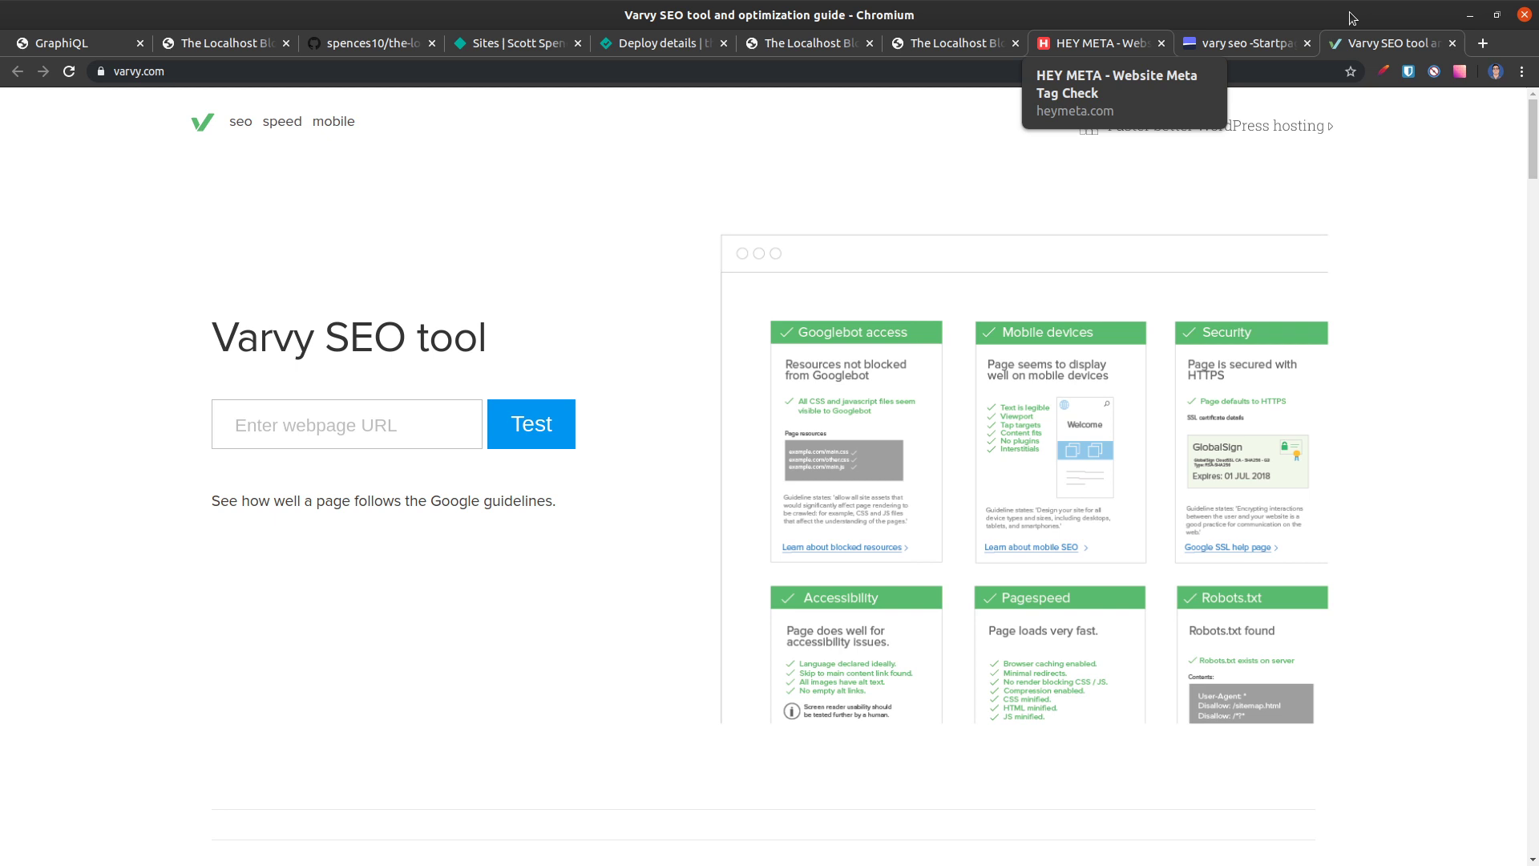
# Step: Leave the 'add new url' deploy log and return to the Netlify deploys list
pyautogui.click(1270, 40)
pyautogui.click(1103, 42)
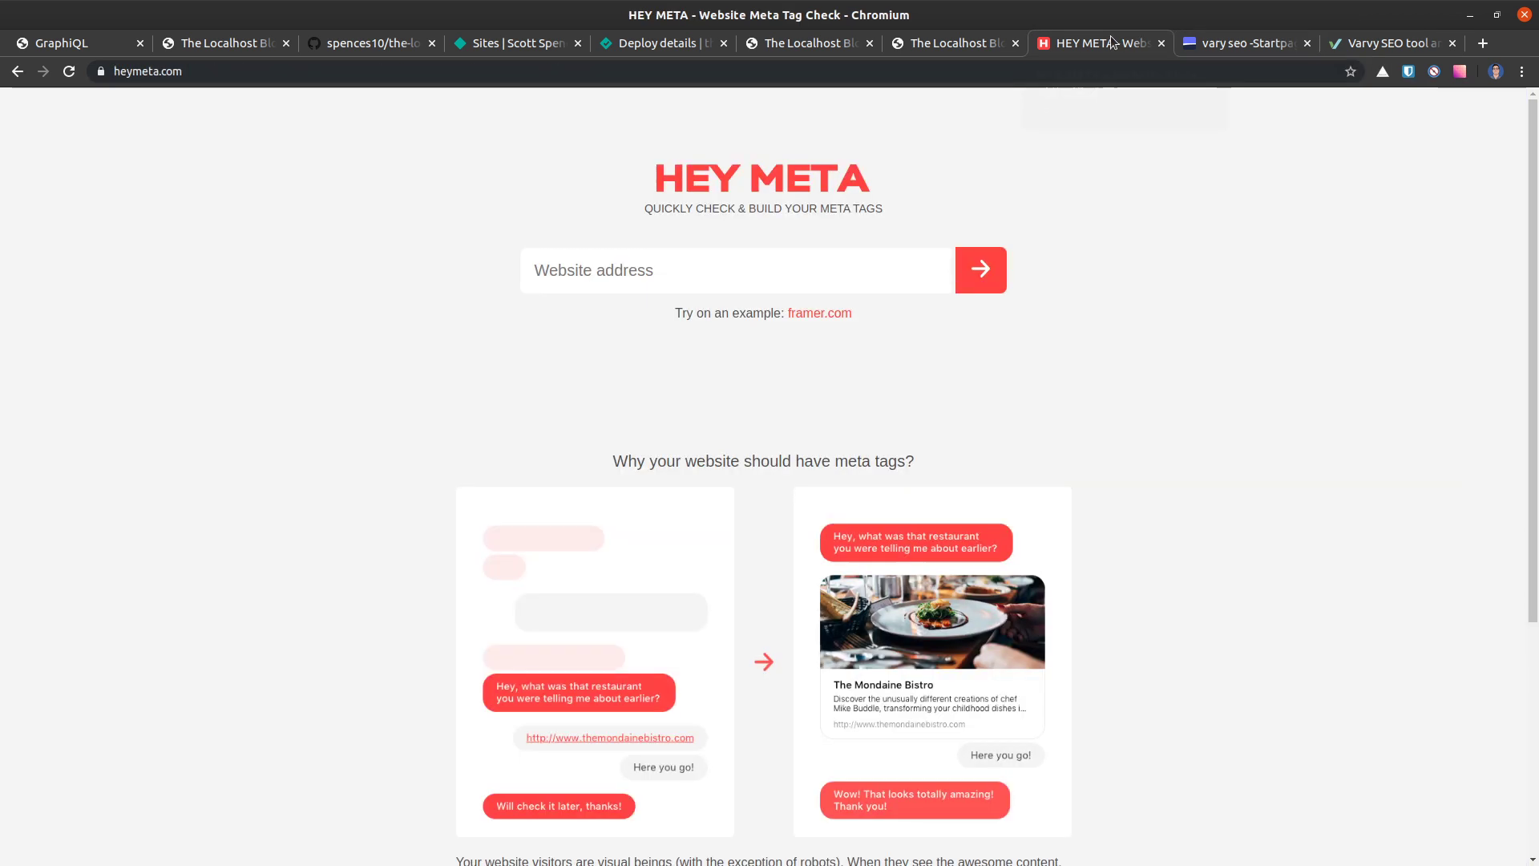
pyautogui.click(651, 42)
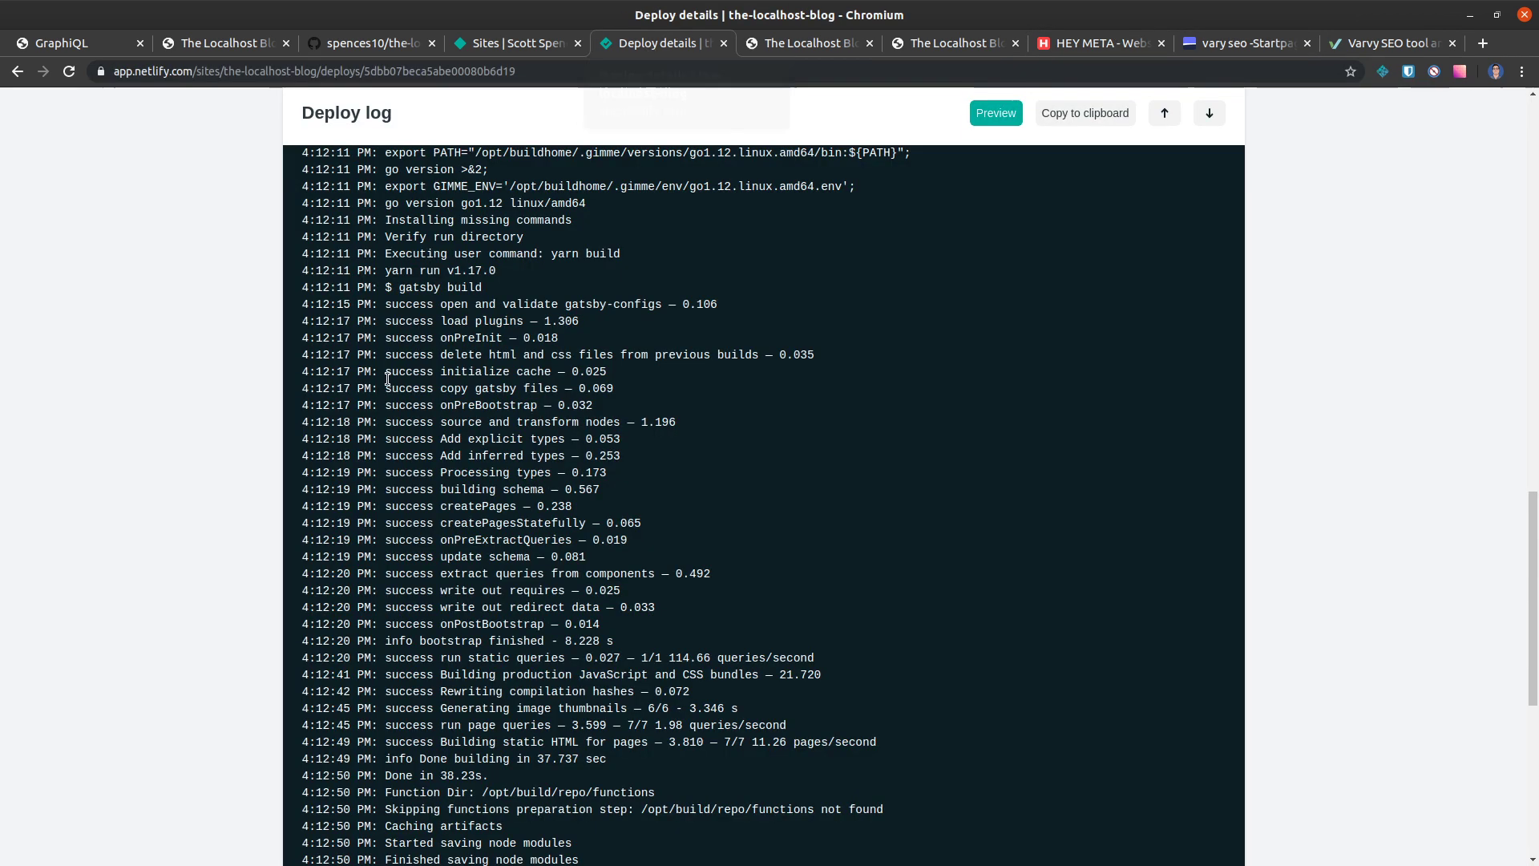
pyautogui.scroll(-4, 431, 385)
pyautogui.scroll(4, 642, 252)
pyautogui.scroll(2, 643, 251)
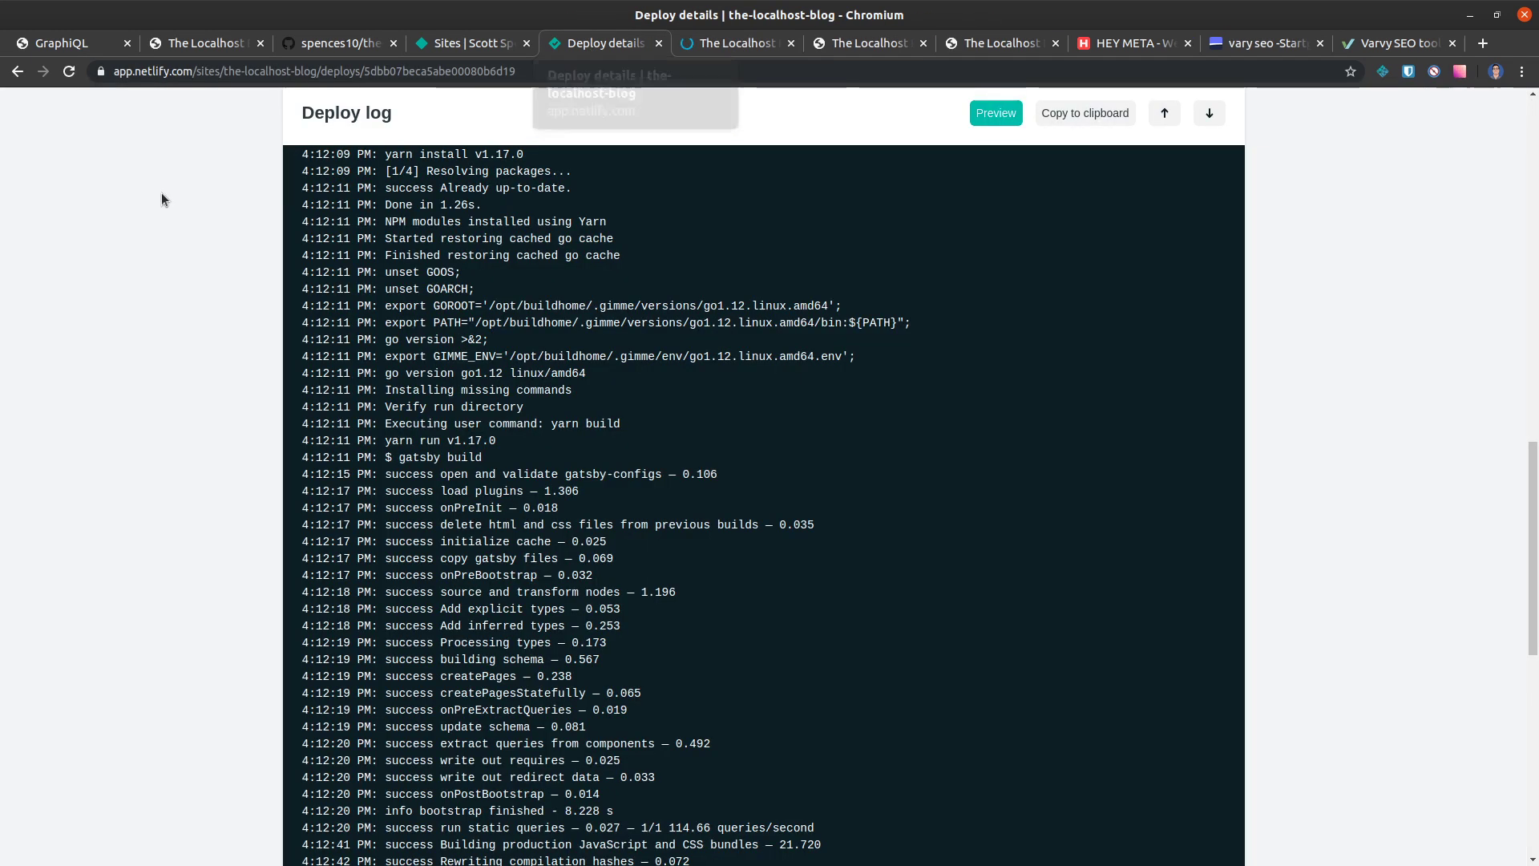
pyautogui.scroll(6, 185, 213)
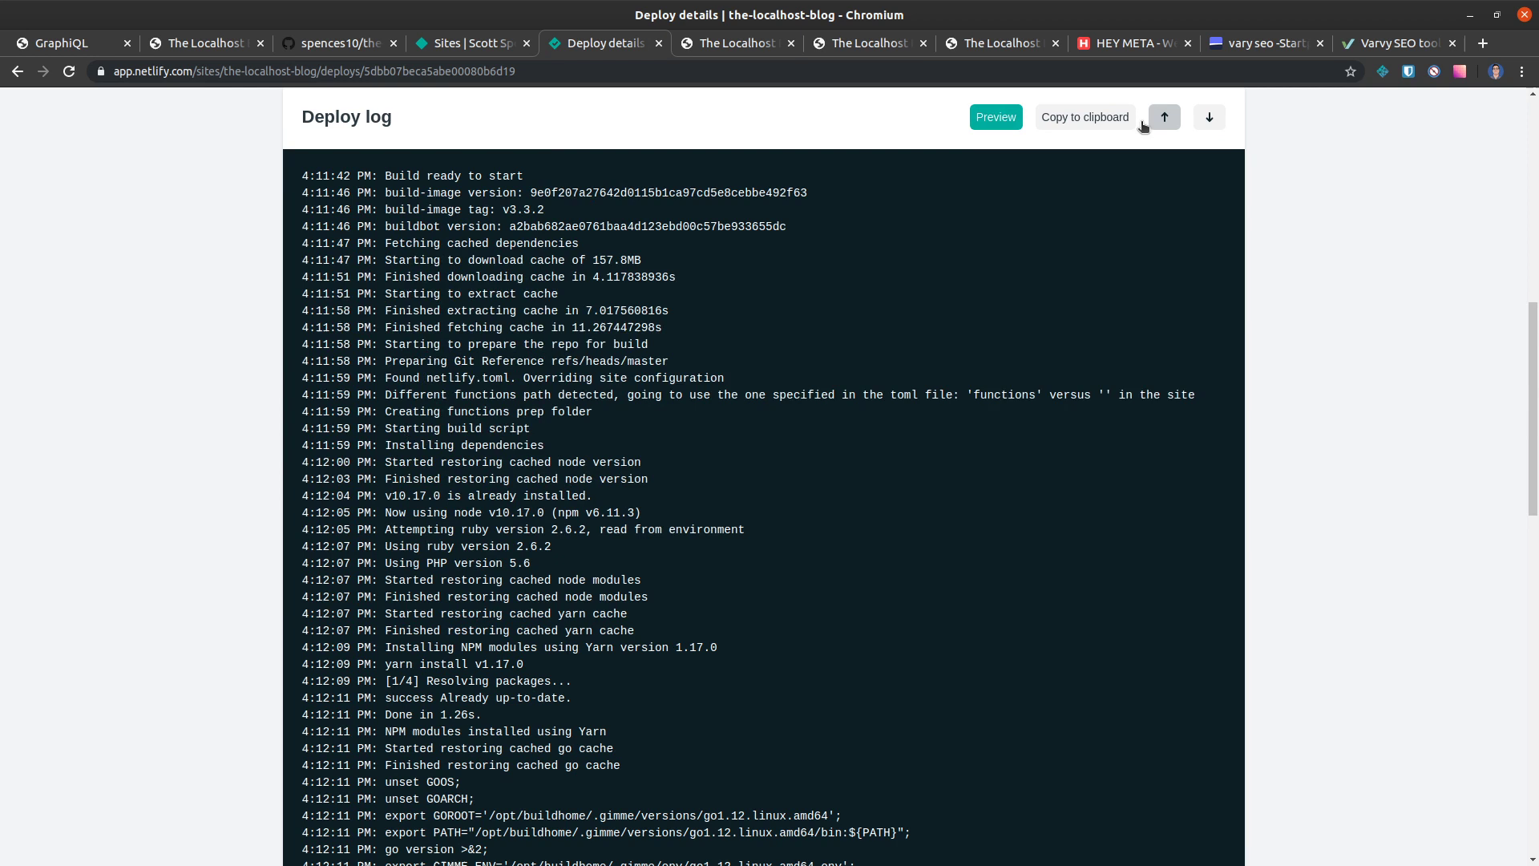
pyautogui.click(1143, 122)
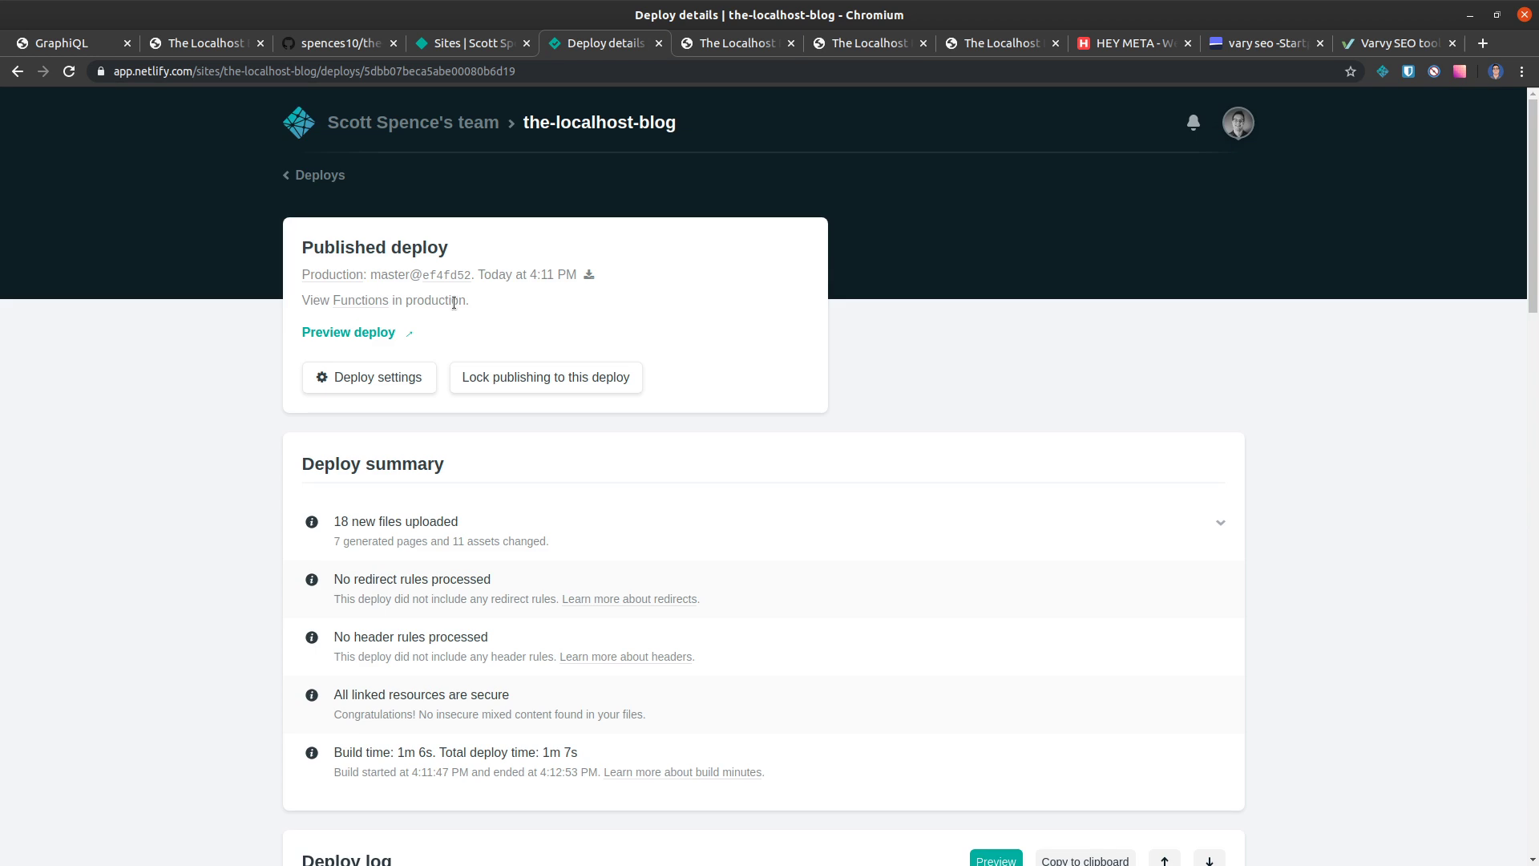
pyautogui.click(319, 174)
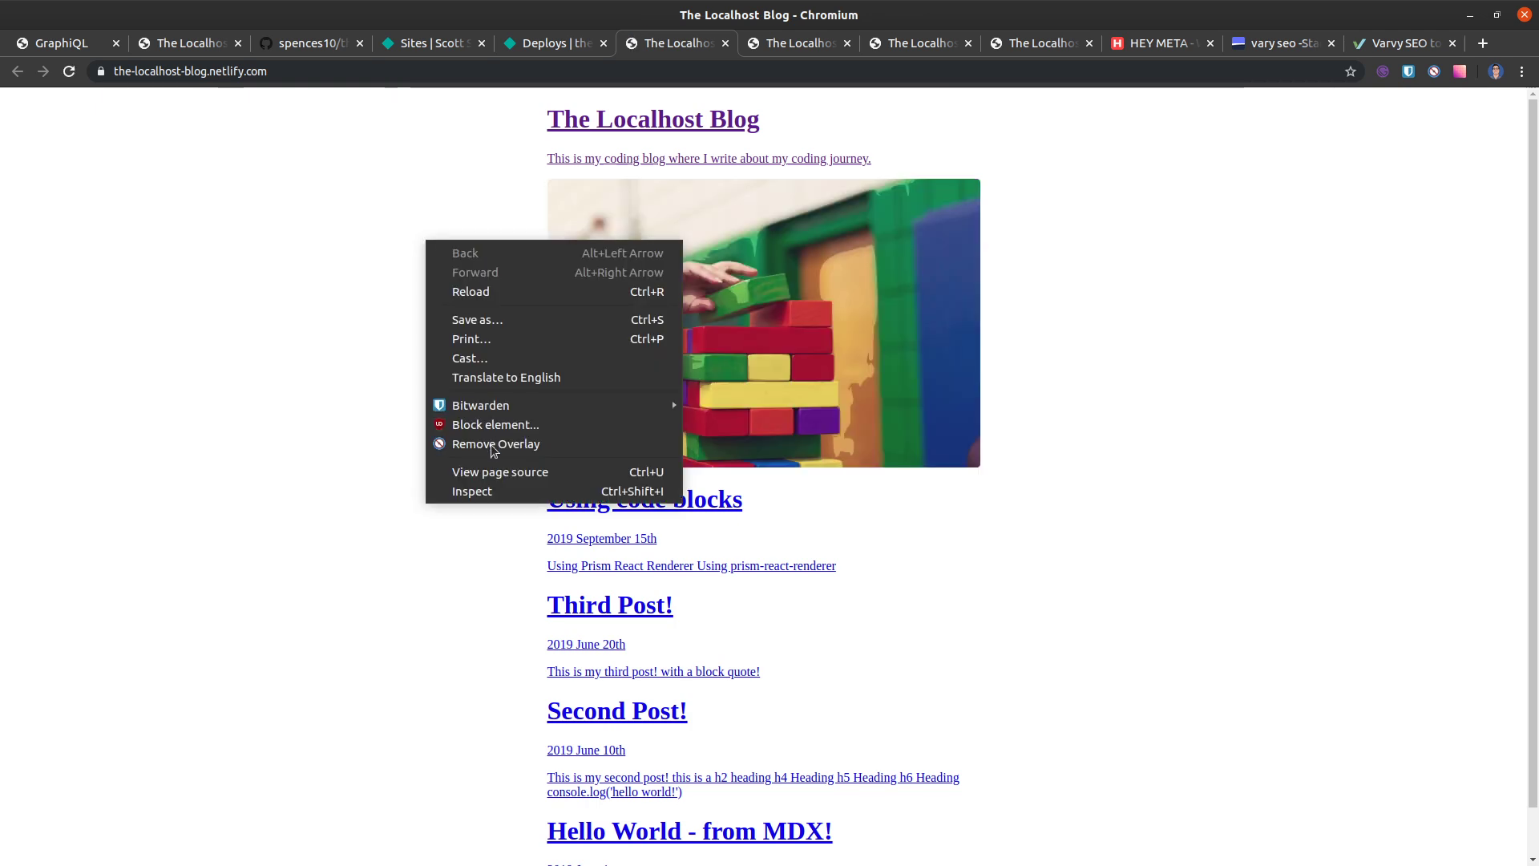
# Step: Copy the blog homepage URL and run it through HeyMeta's meta tag checker
pyautogui.click(340, 58)
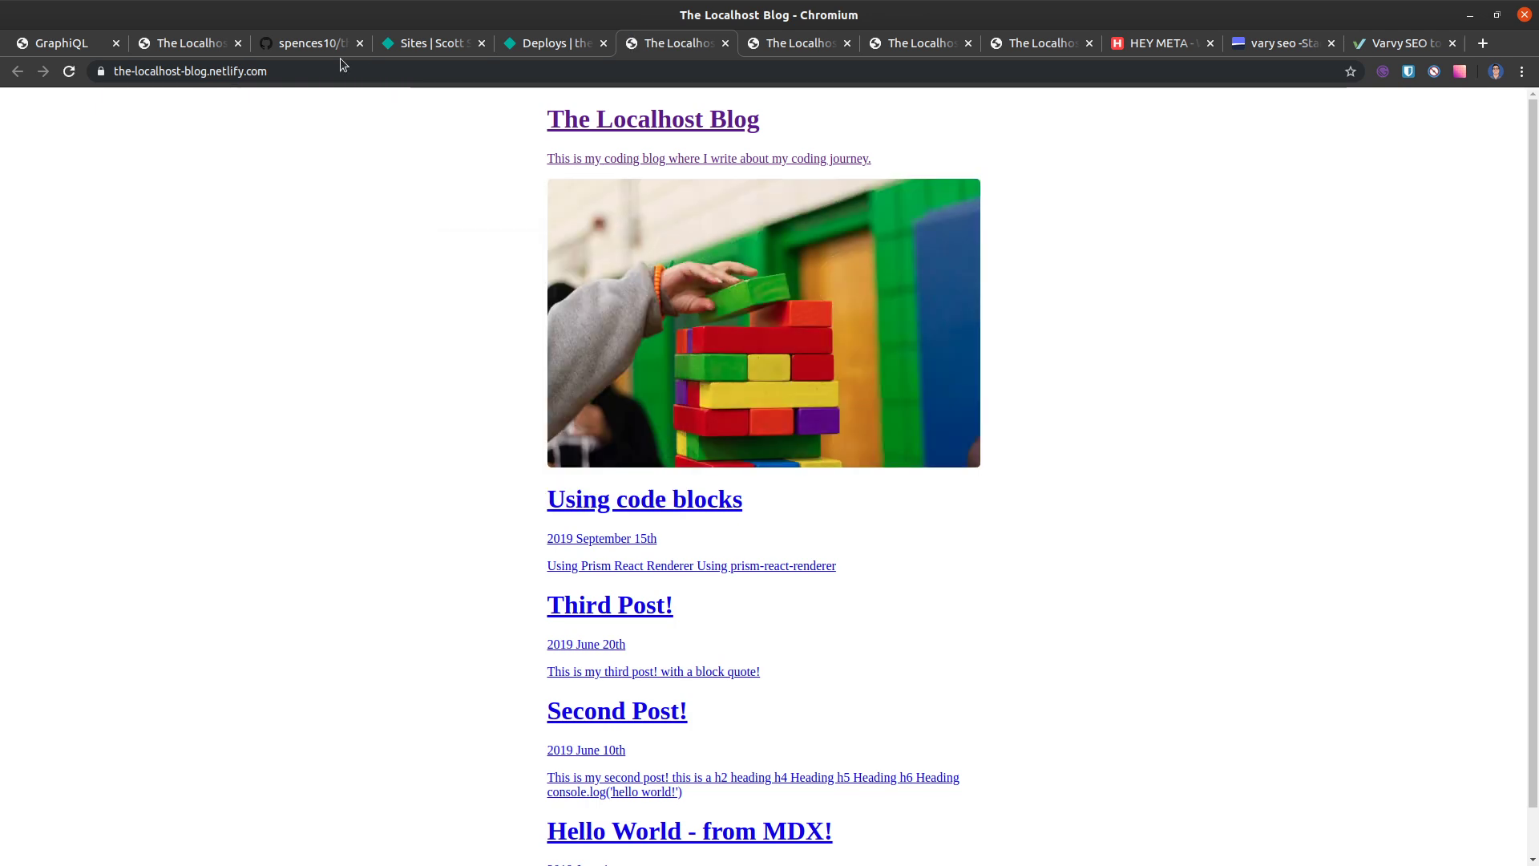
pyautogui.click(340, 62)
pyautogui.hotkey('ctrl', 'c')
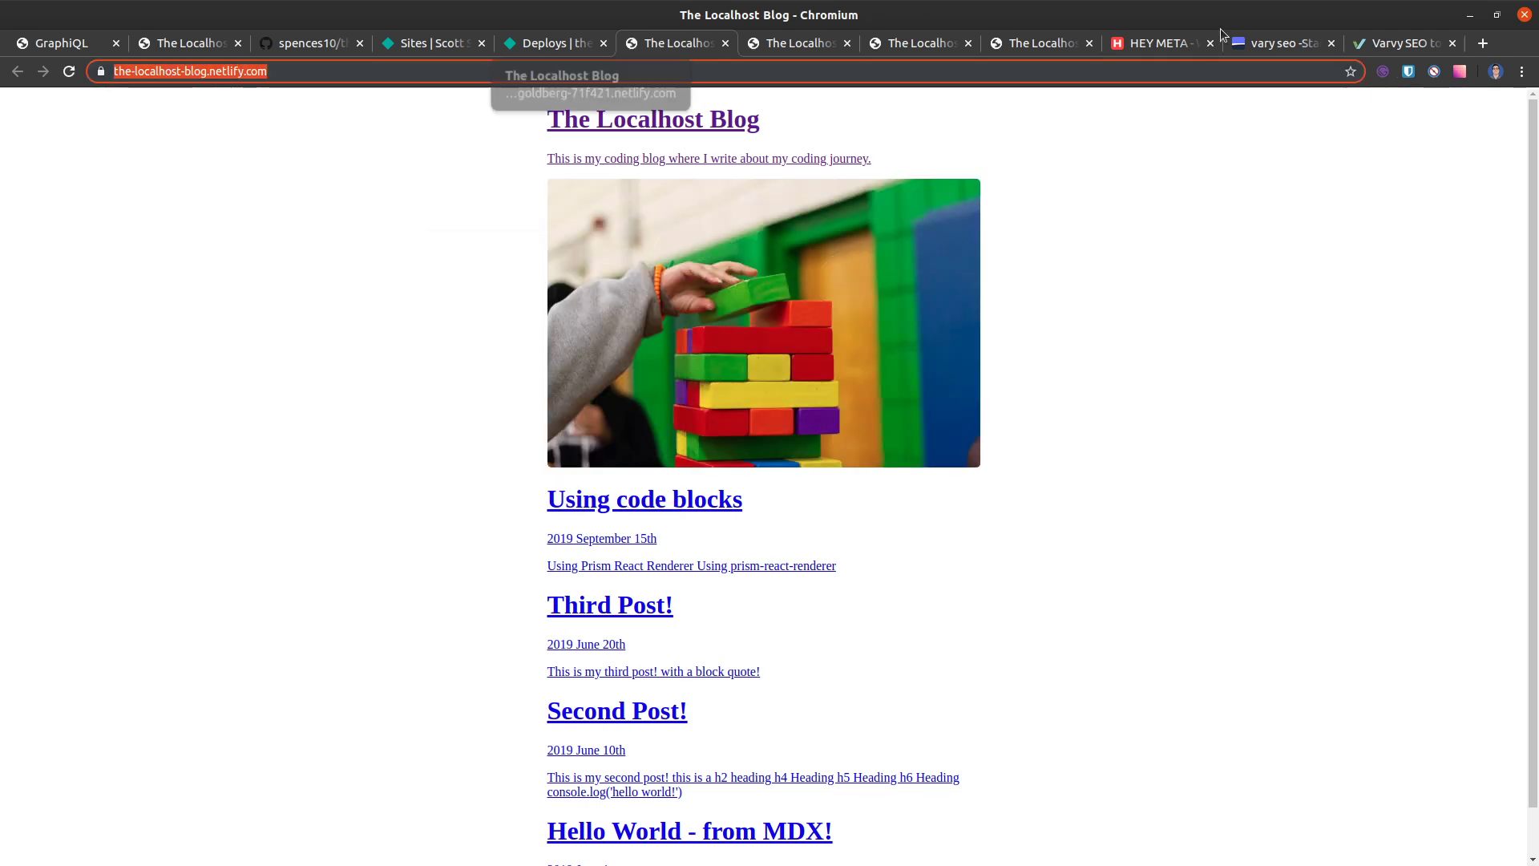
pyautogui.click(1128, 47)
pyautogui.click(669, 264)
pyautogui.hotkey('ctrl', 'v')
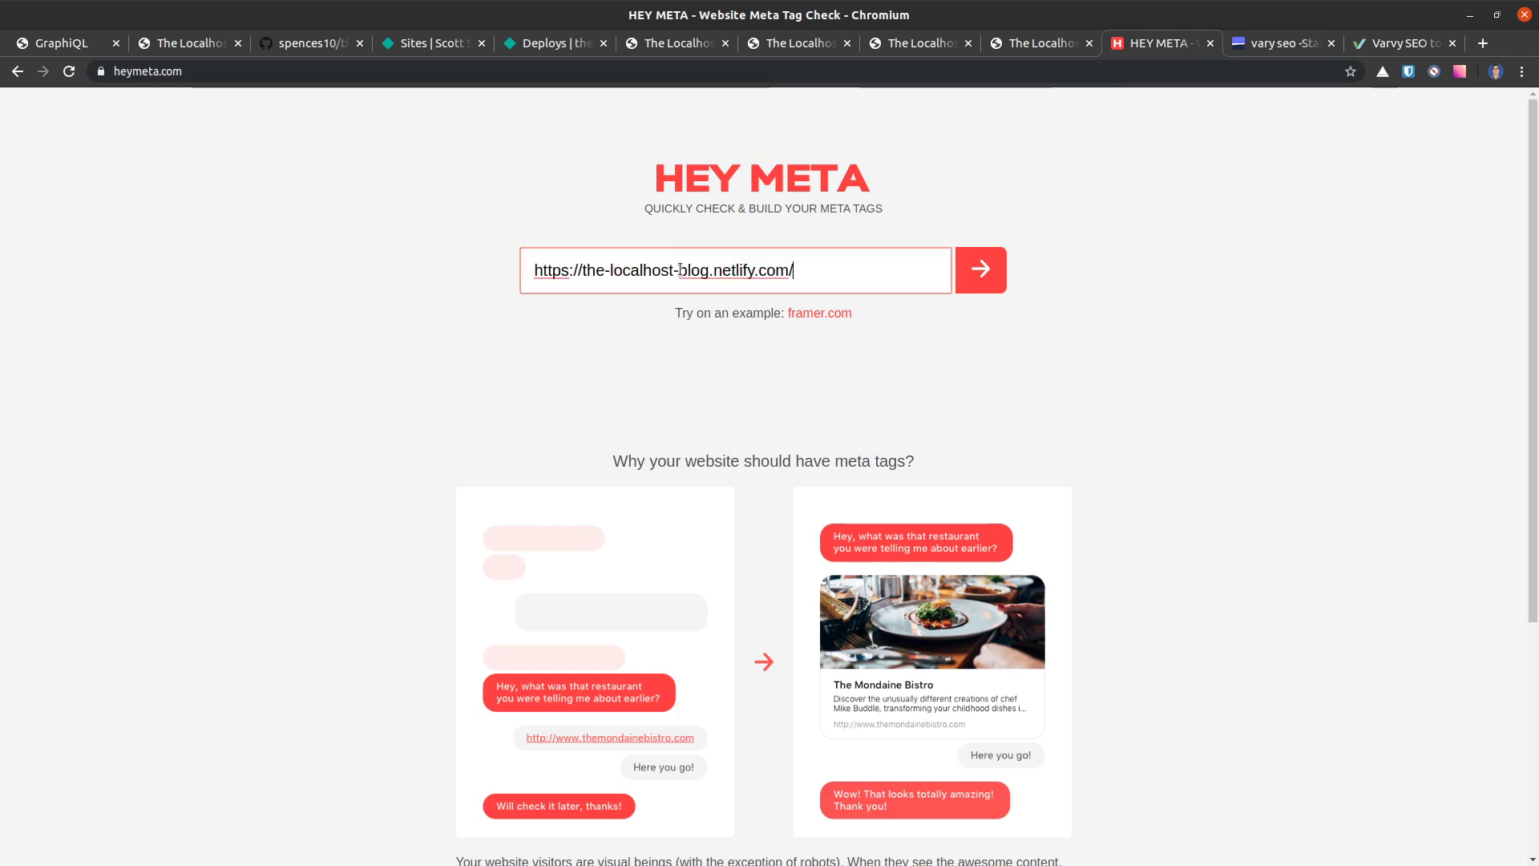
pyautogui.click(986, 266)
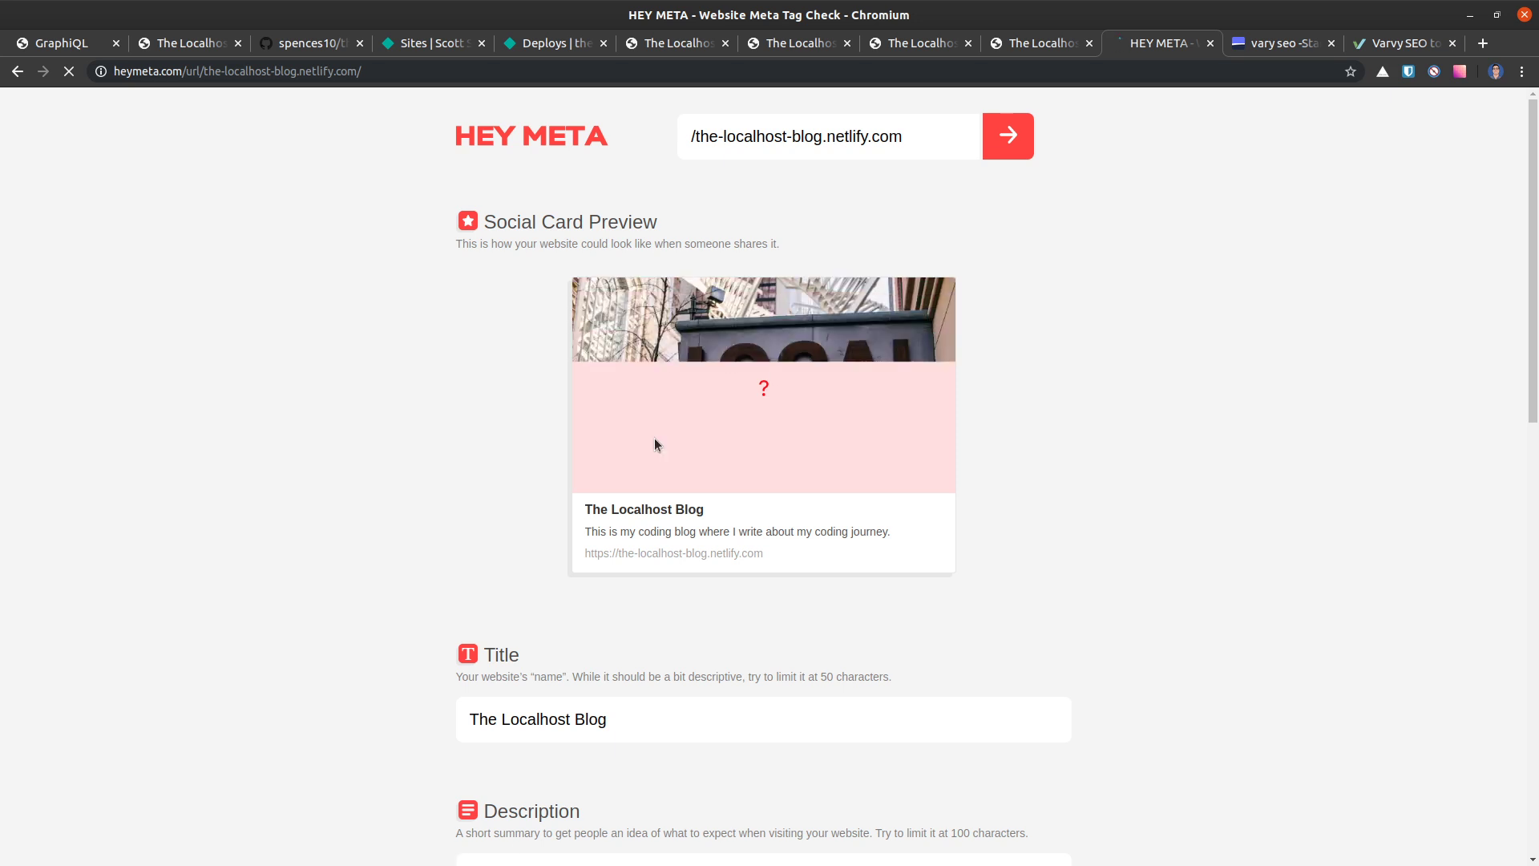
# Step: Review the results: title The Localhost Blog, its description and default site image
pyautogui.scroll(-4, 897, 398)
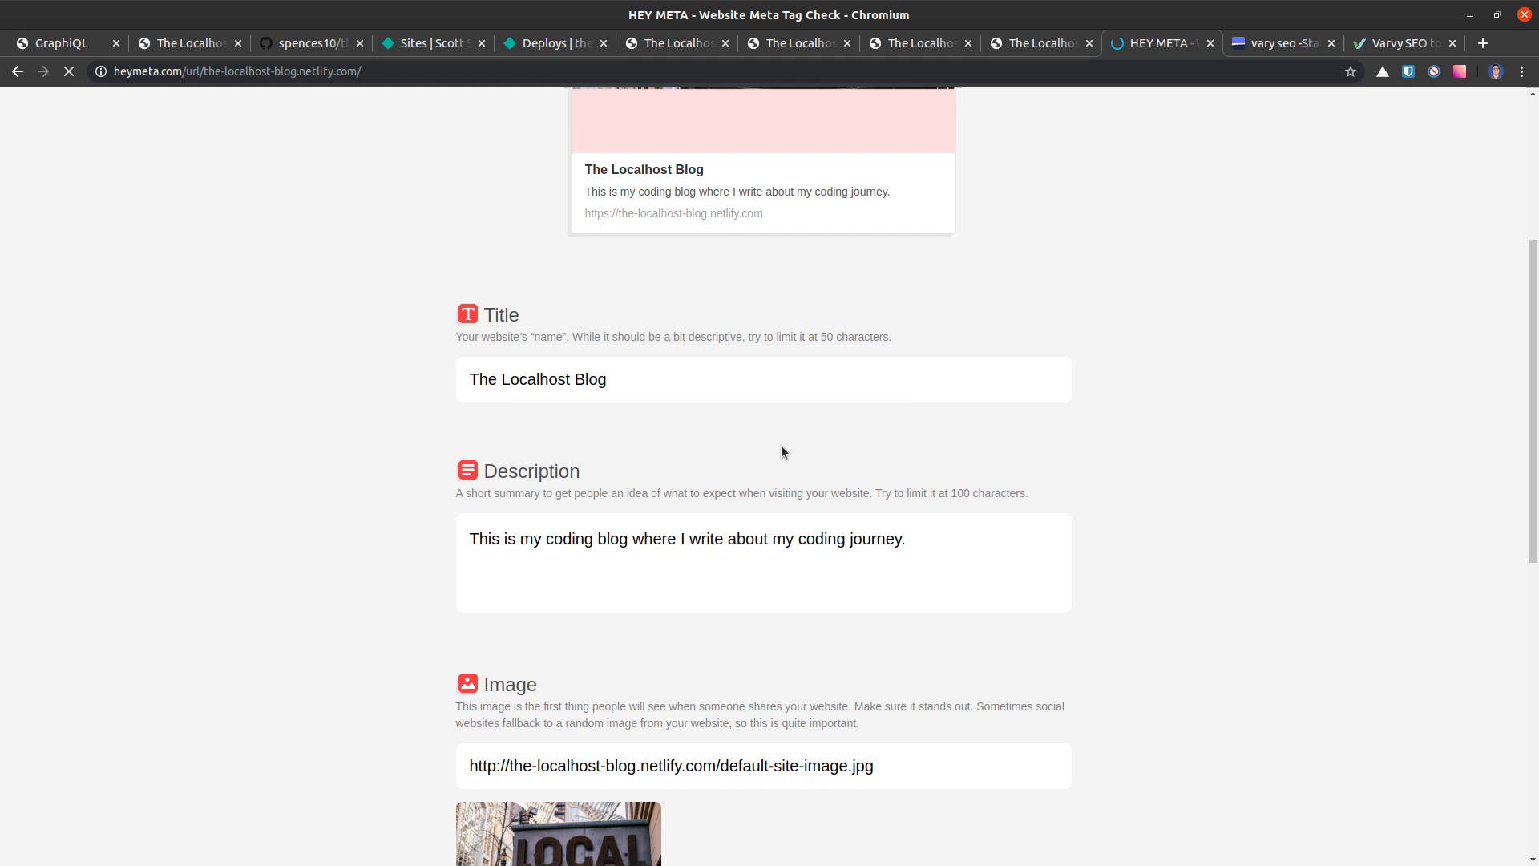
pyautogui.scroll(-4, 592, 509)
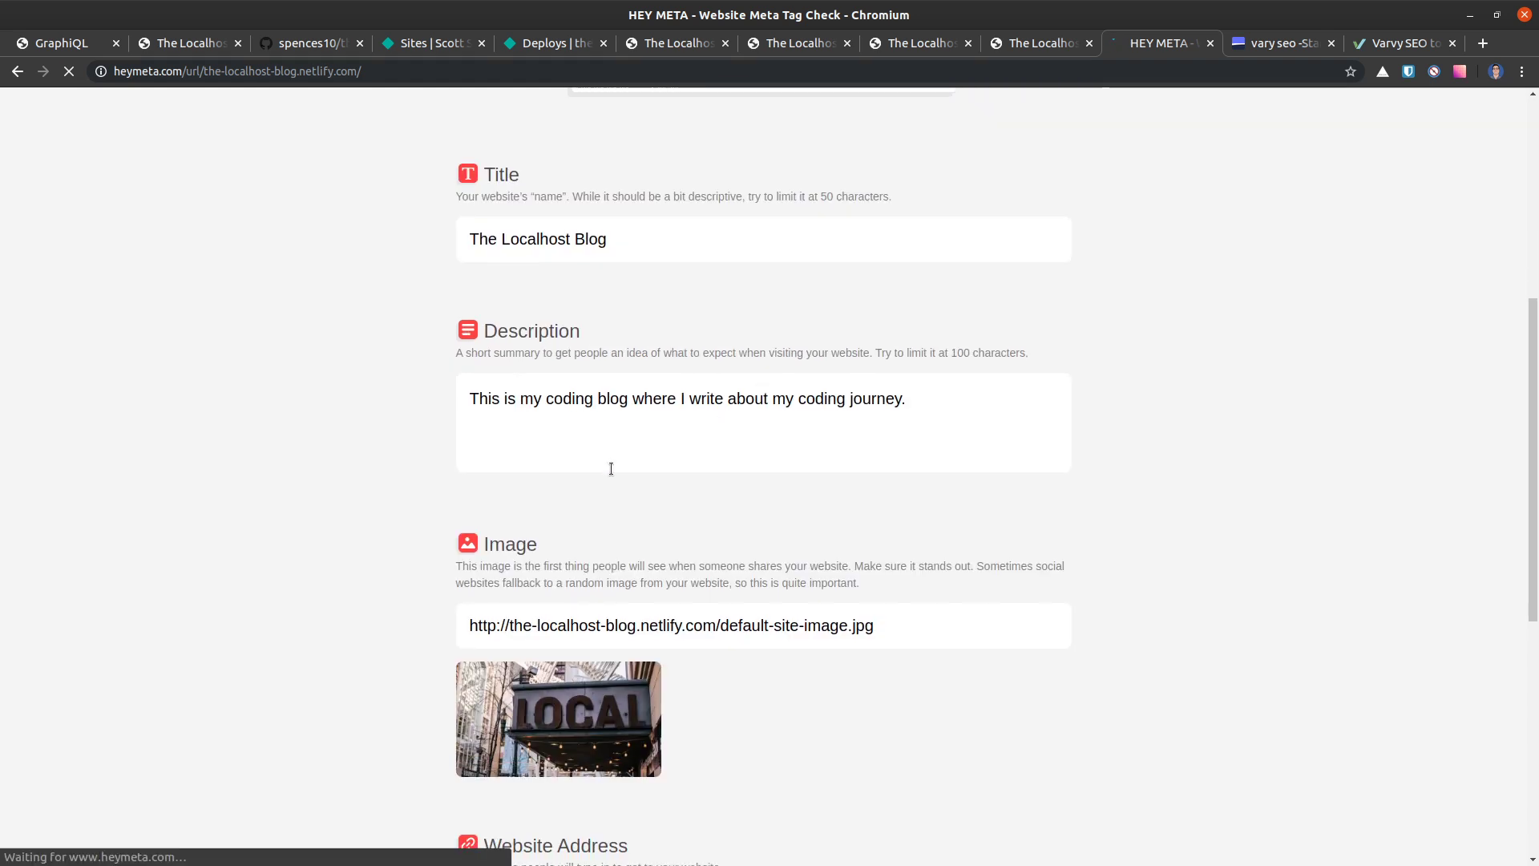
pyautogui.scroll(-4, 445, 518)
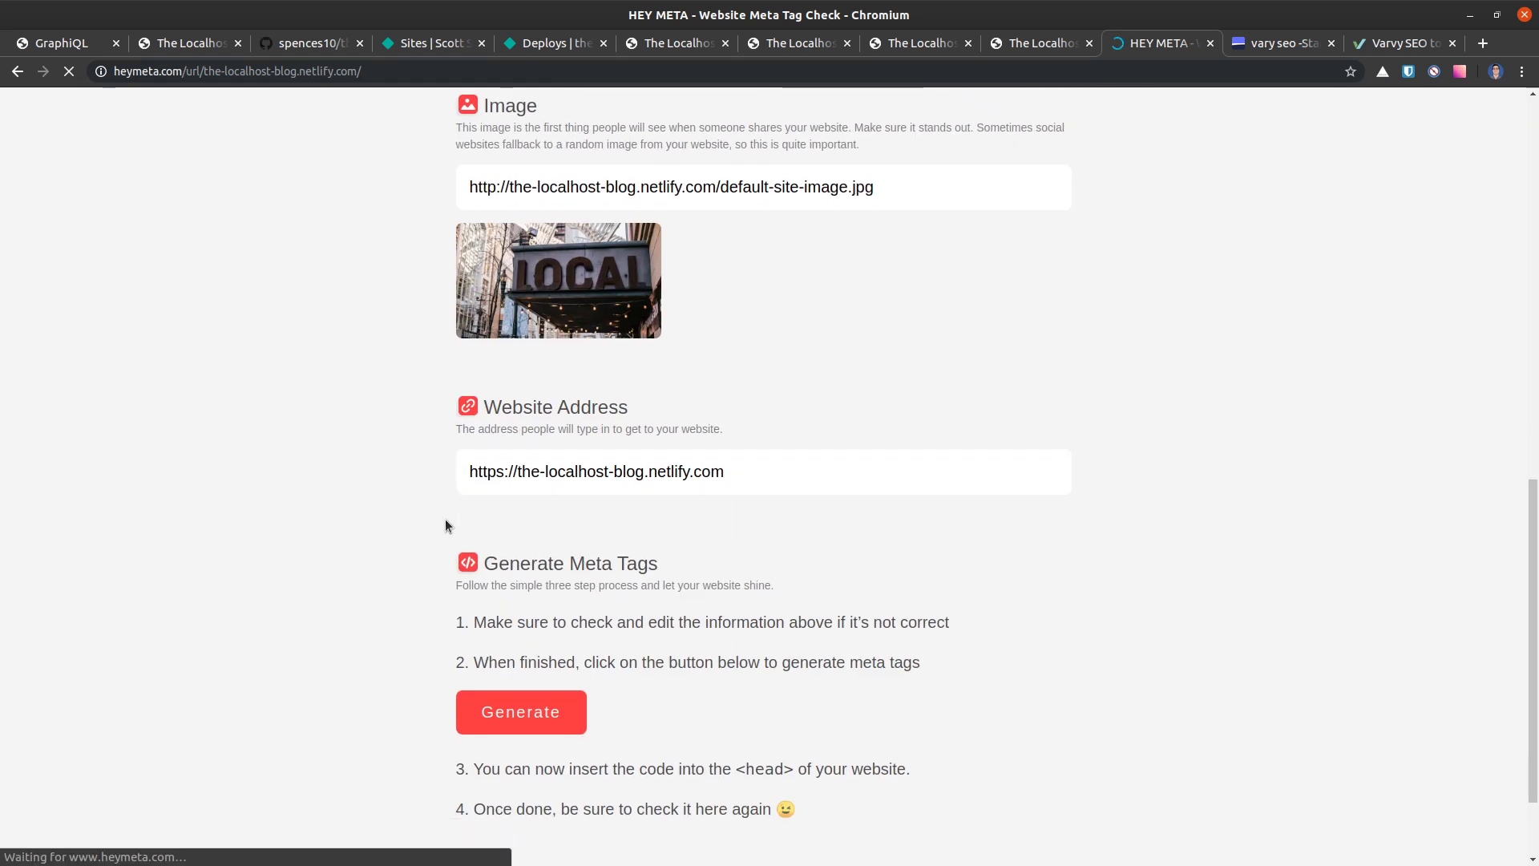
pyautogui.scroll(4, 471, 522)
pyautogui.scroll(8, 472, 522)
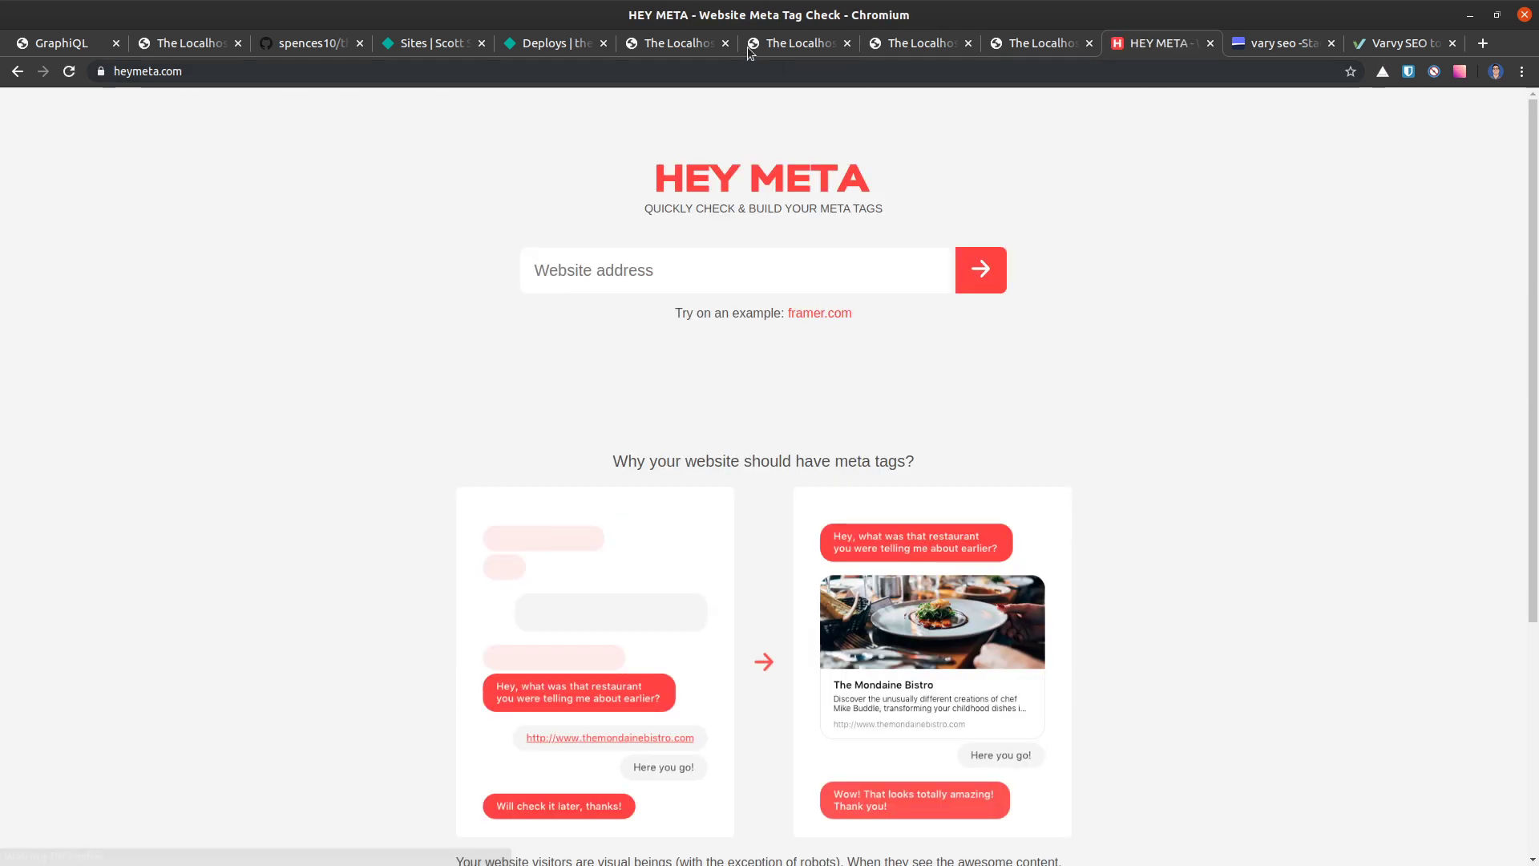
# Step: Close the four duplicate blog tabs and open the 'Using code blocks' post
pyautogui.click(725, 45)
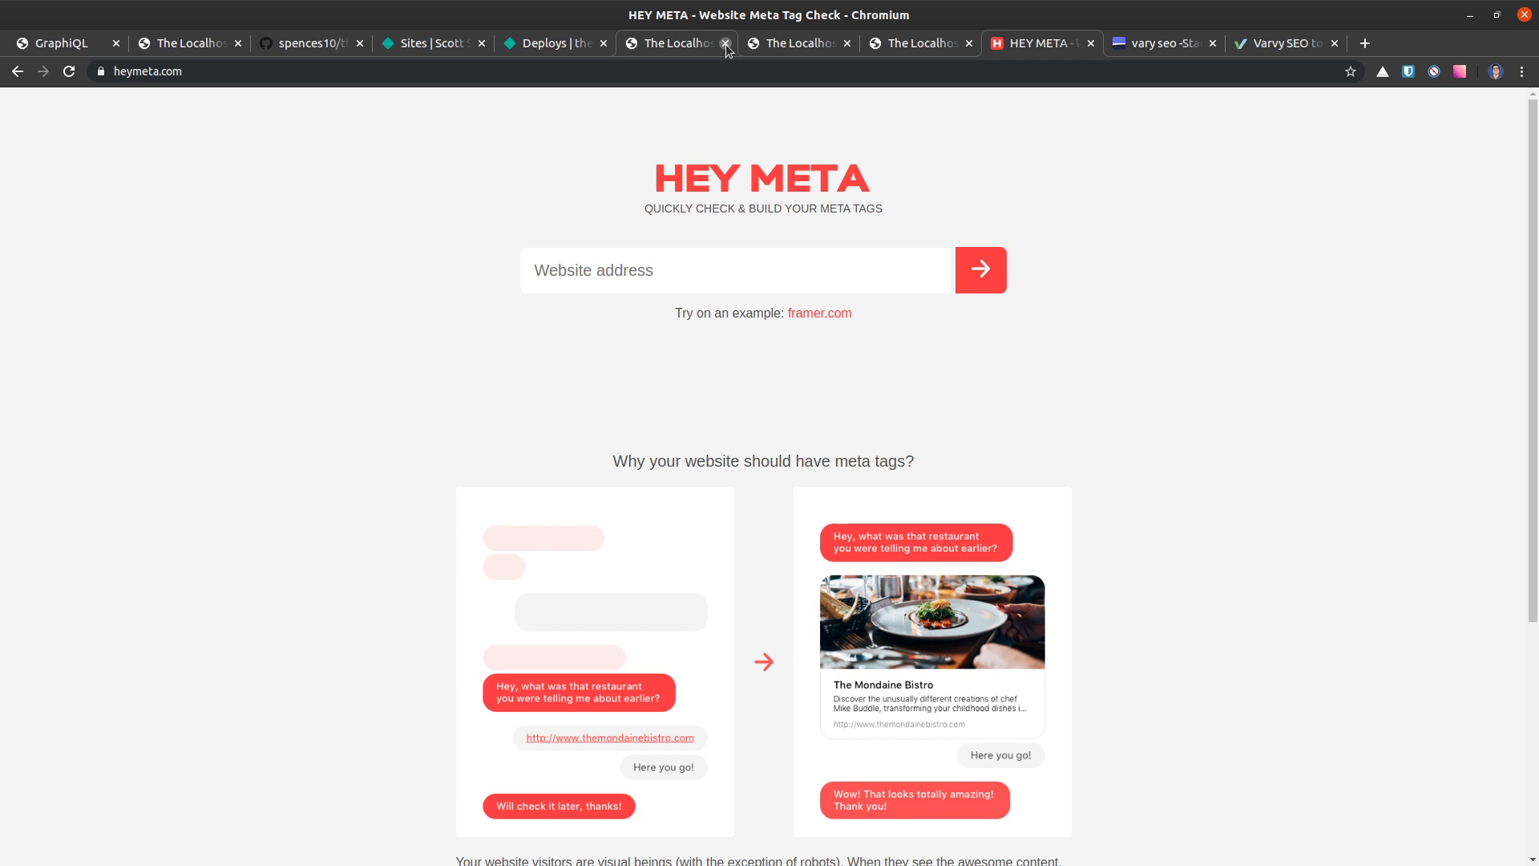
pyautogui.click(725, 45)
pyautogui.click(725, 45)
pyautogui.click(725, 45)
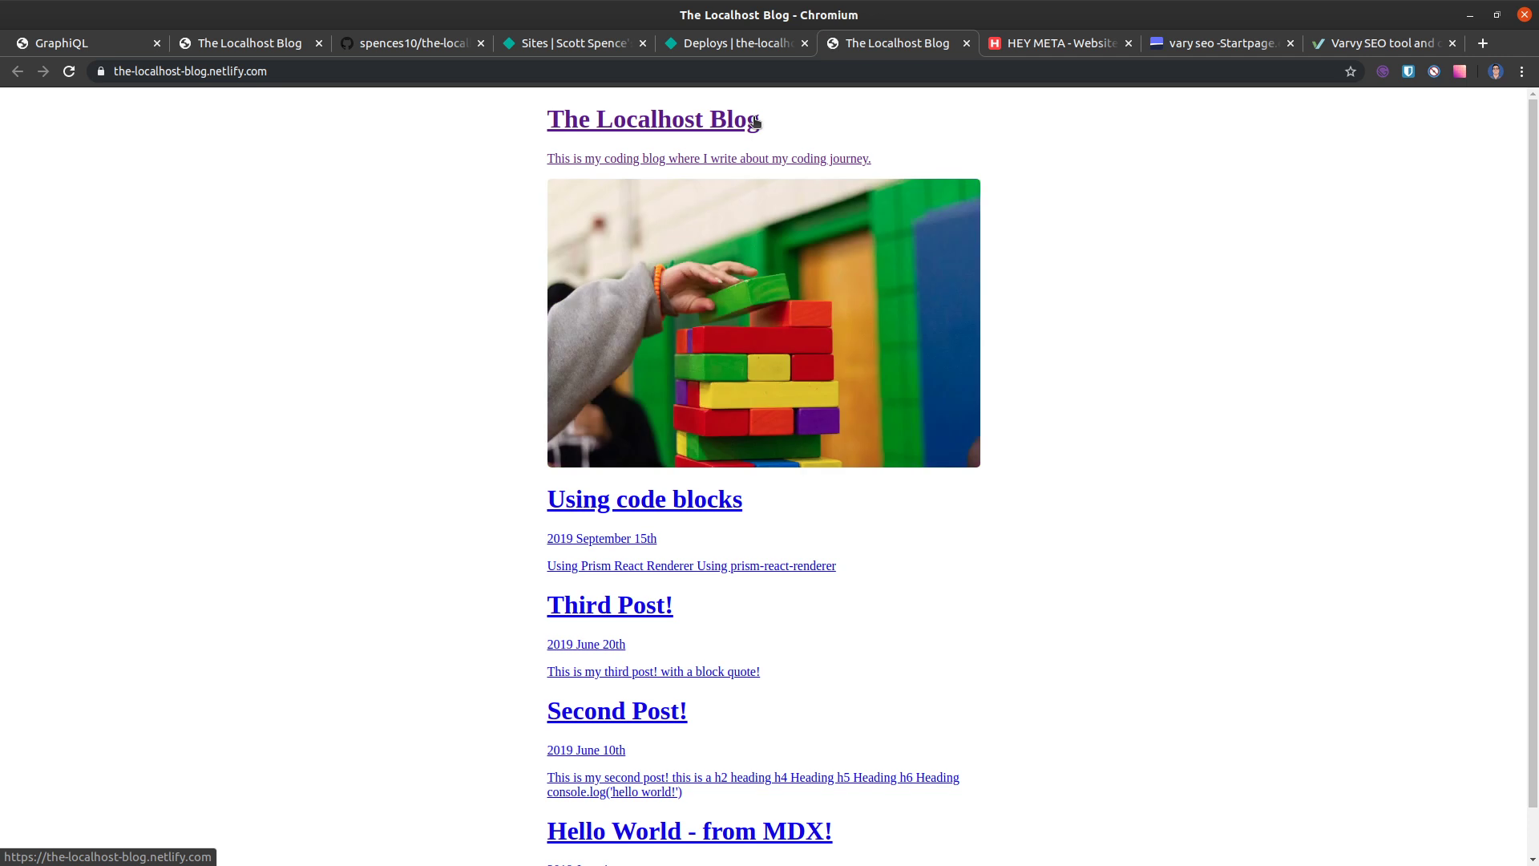
pyautogui.click(629, 489)
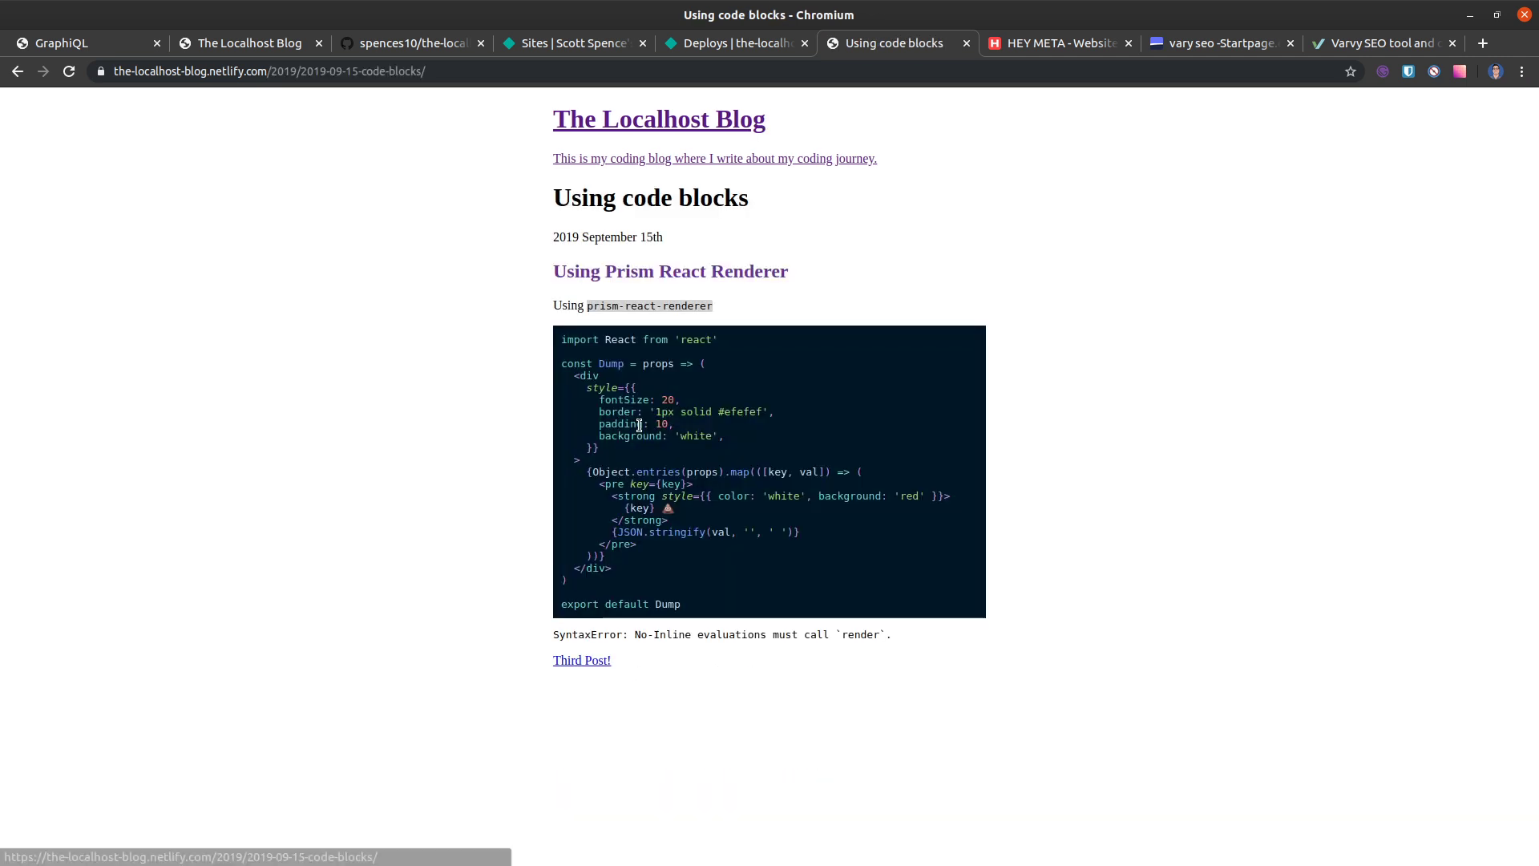
# Step: Check the post's URL in HeyMeta and review its title, description and cover image
pyautogui.click(316, 76)
pyautogui.hotkey('ctrl', 'c')
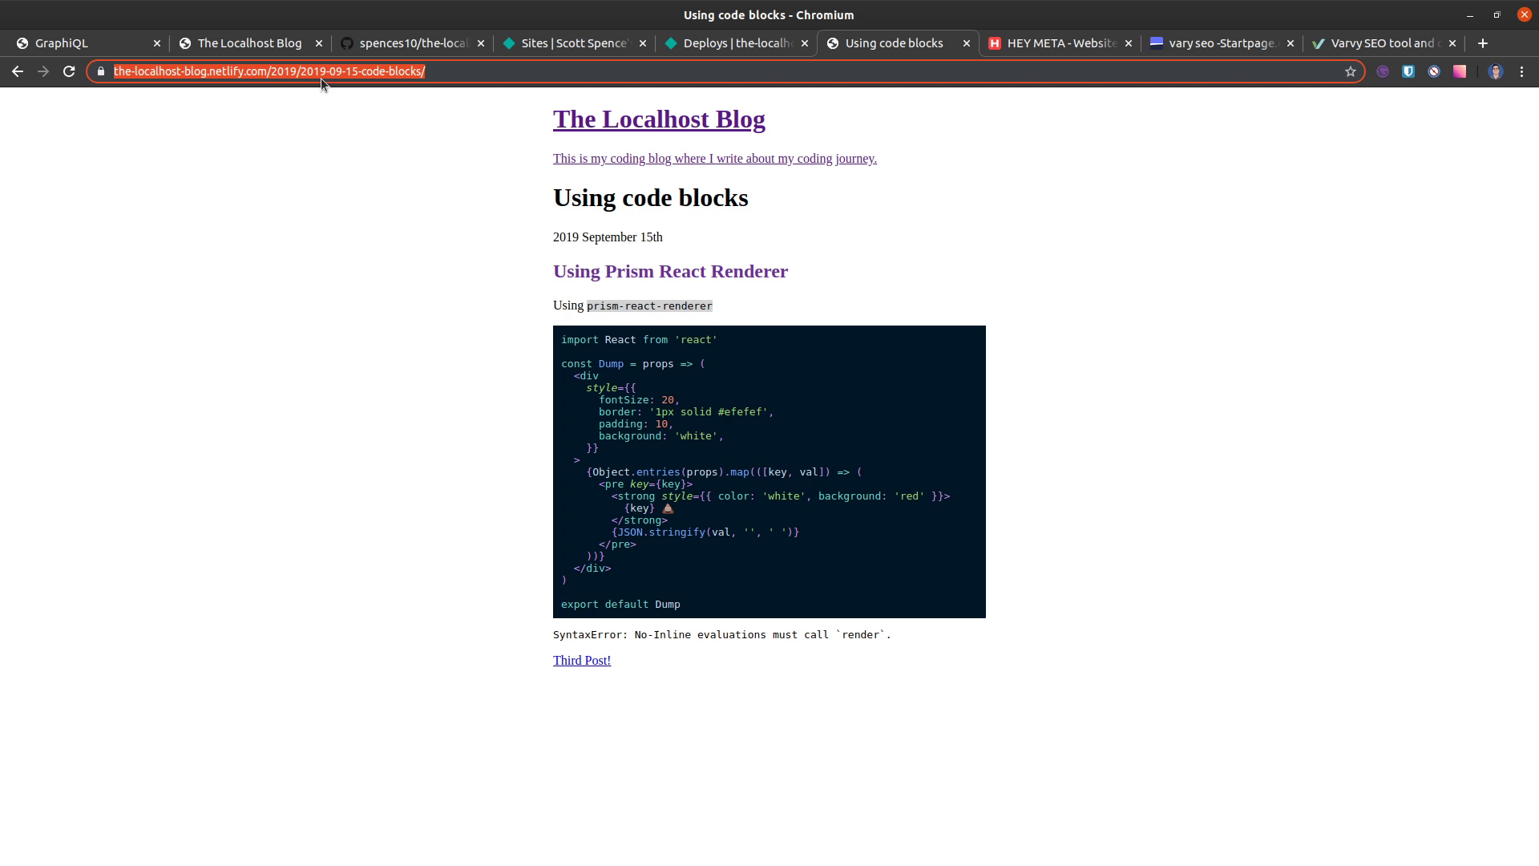
pyautogui.click(1057, 45)
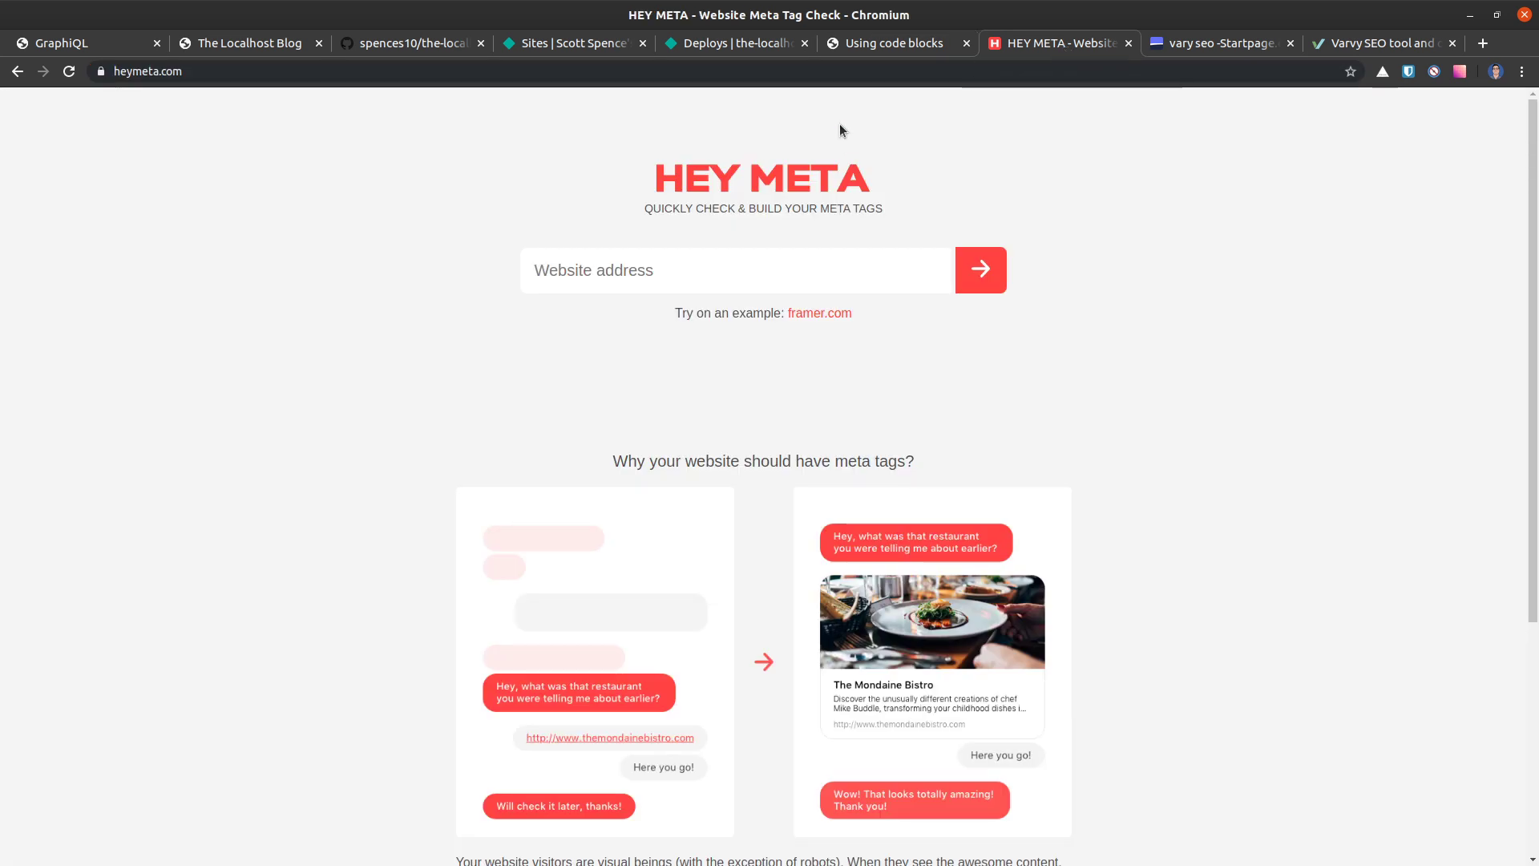
pyautogui.click(640, 287)
pyautogui.hotkey('ctrl', 'v')
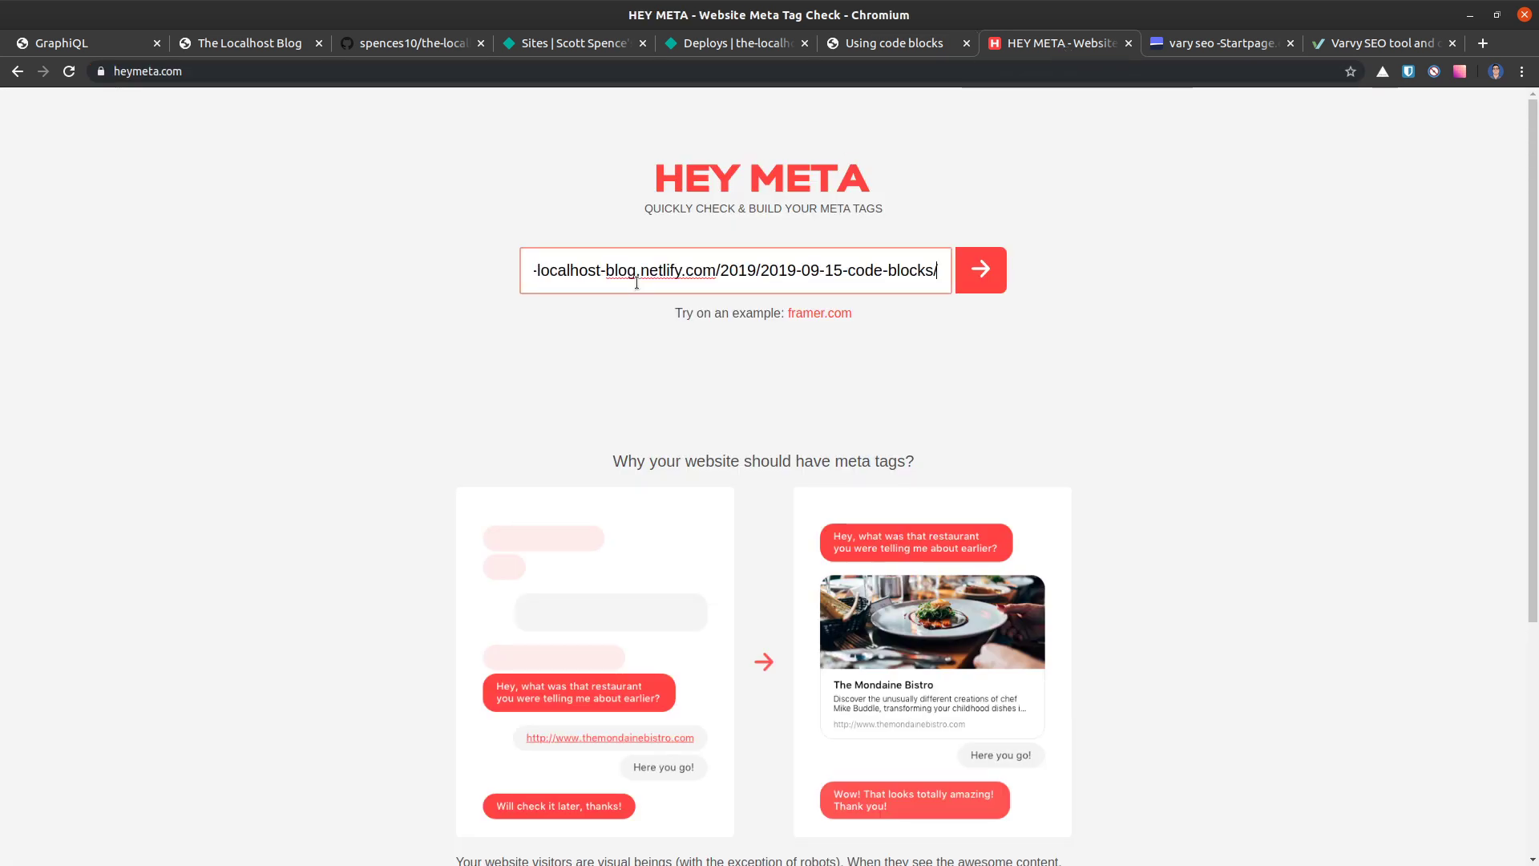
pyautogui.click(983, 272)
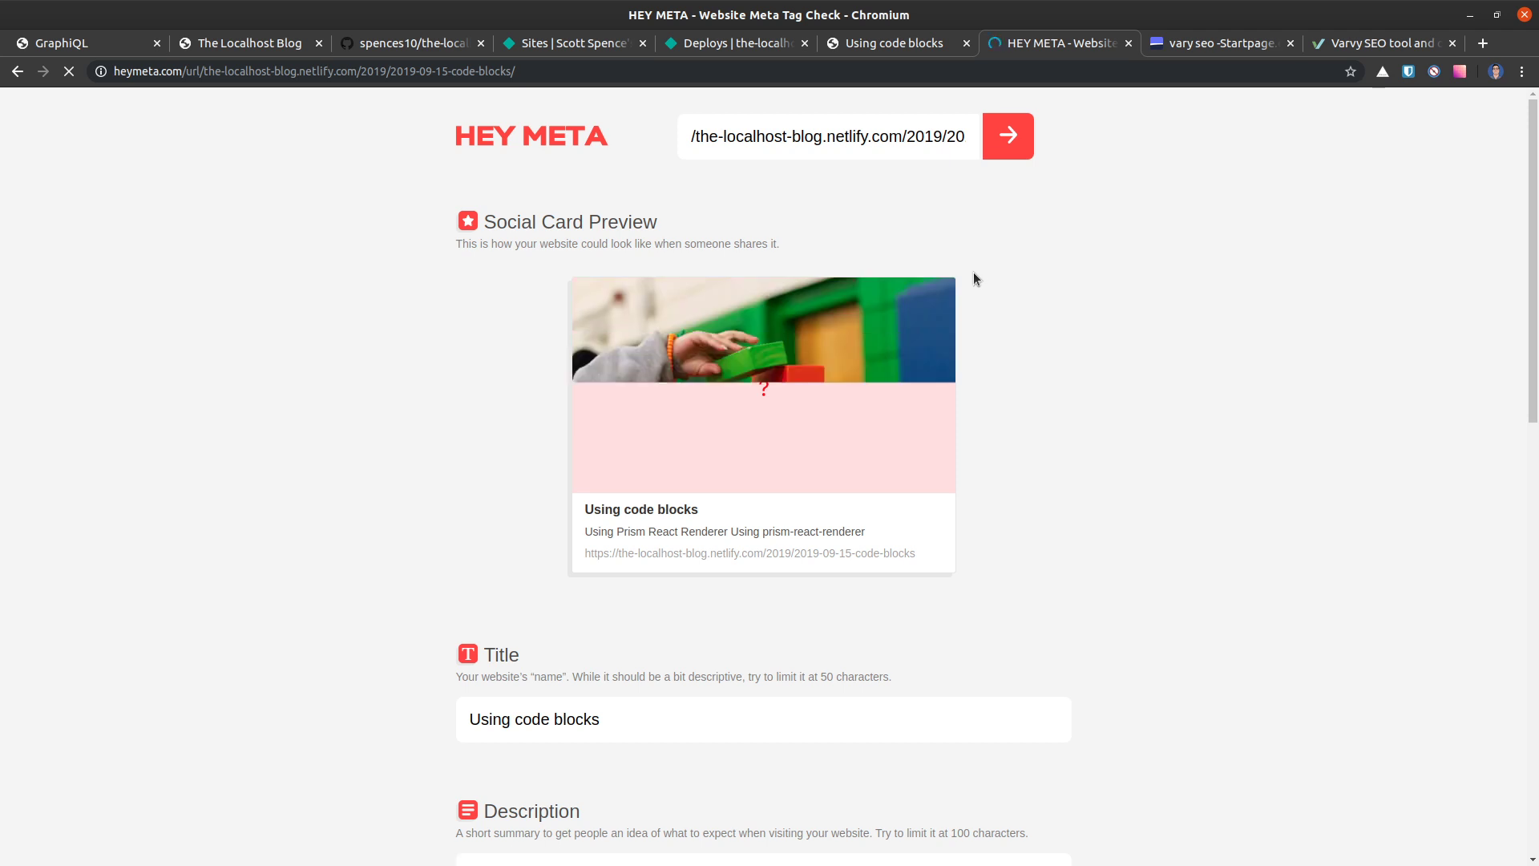
pyautogui.scroll(-4, 614, 651)
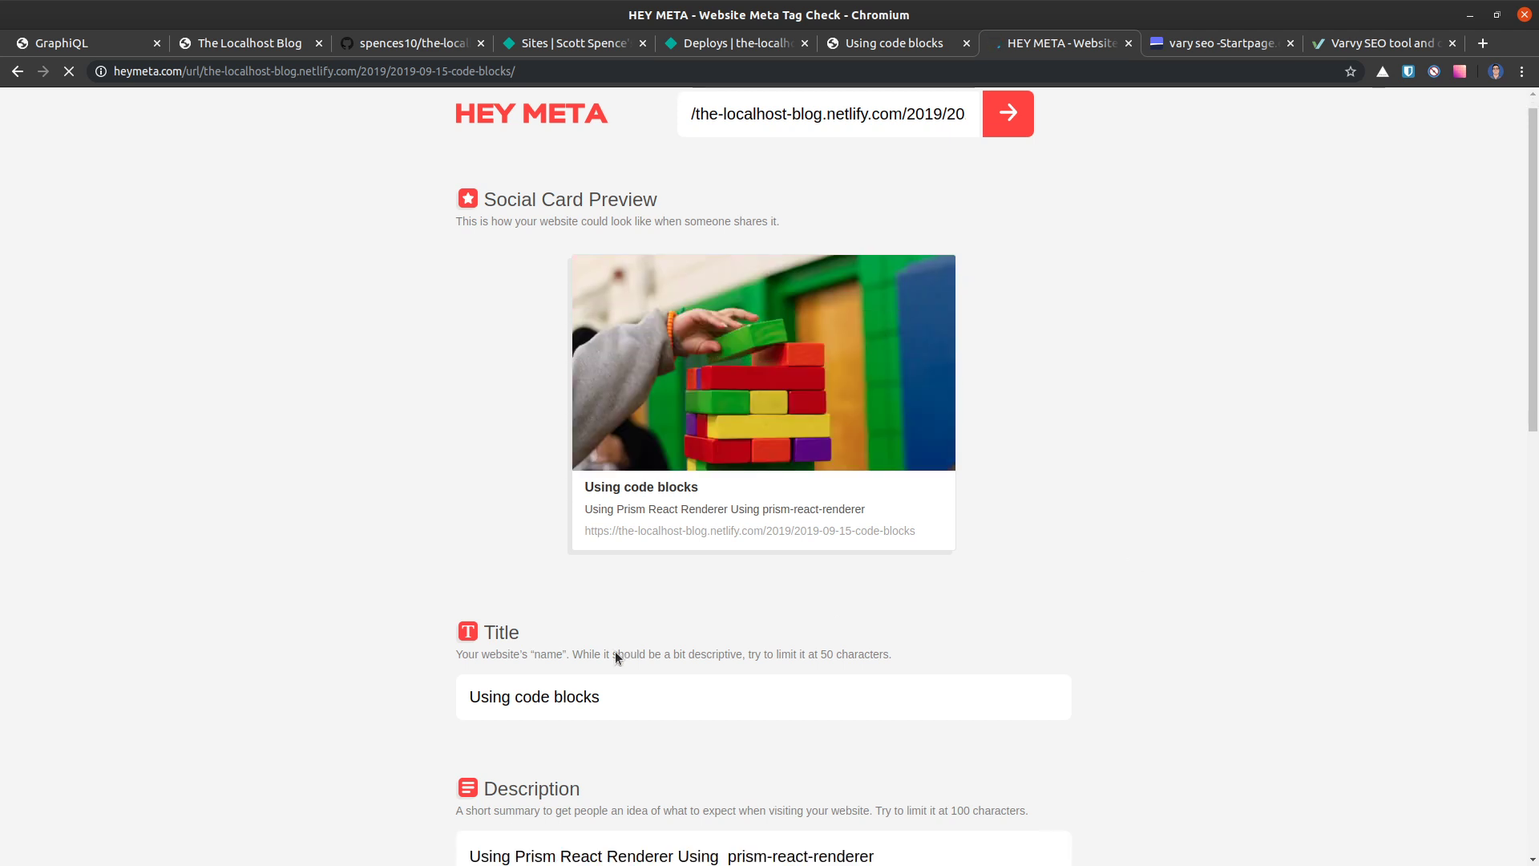
pyautogui.scroll(-6, 594, 571)
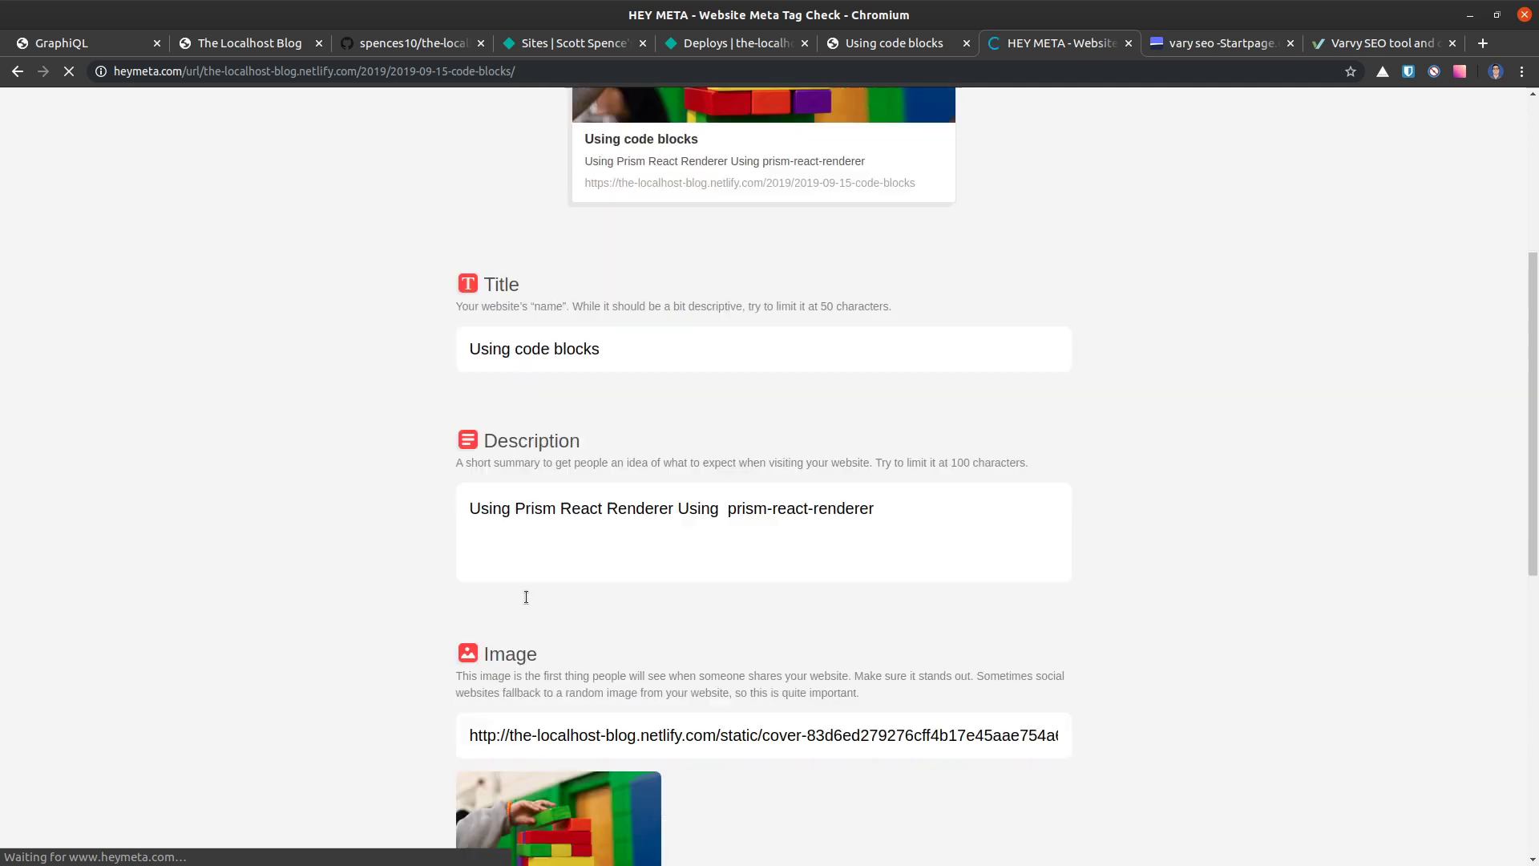
pyautogui.scroll(-3, 450, 632)
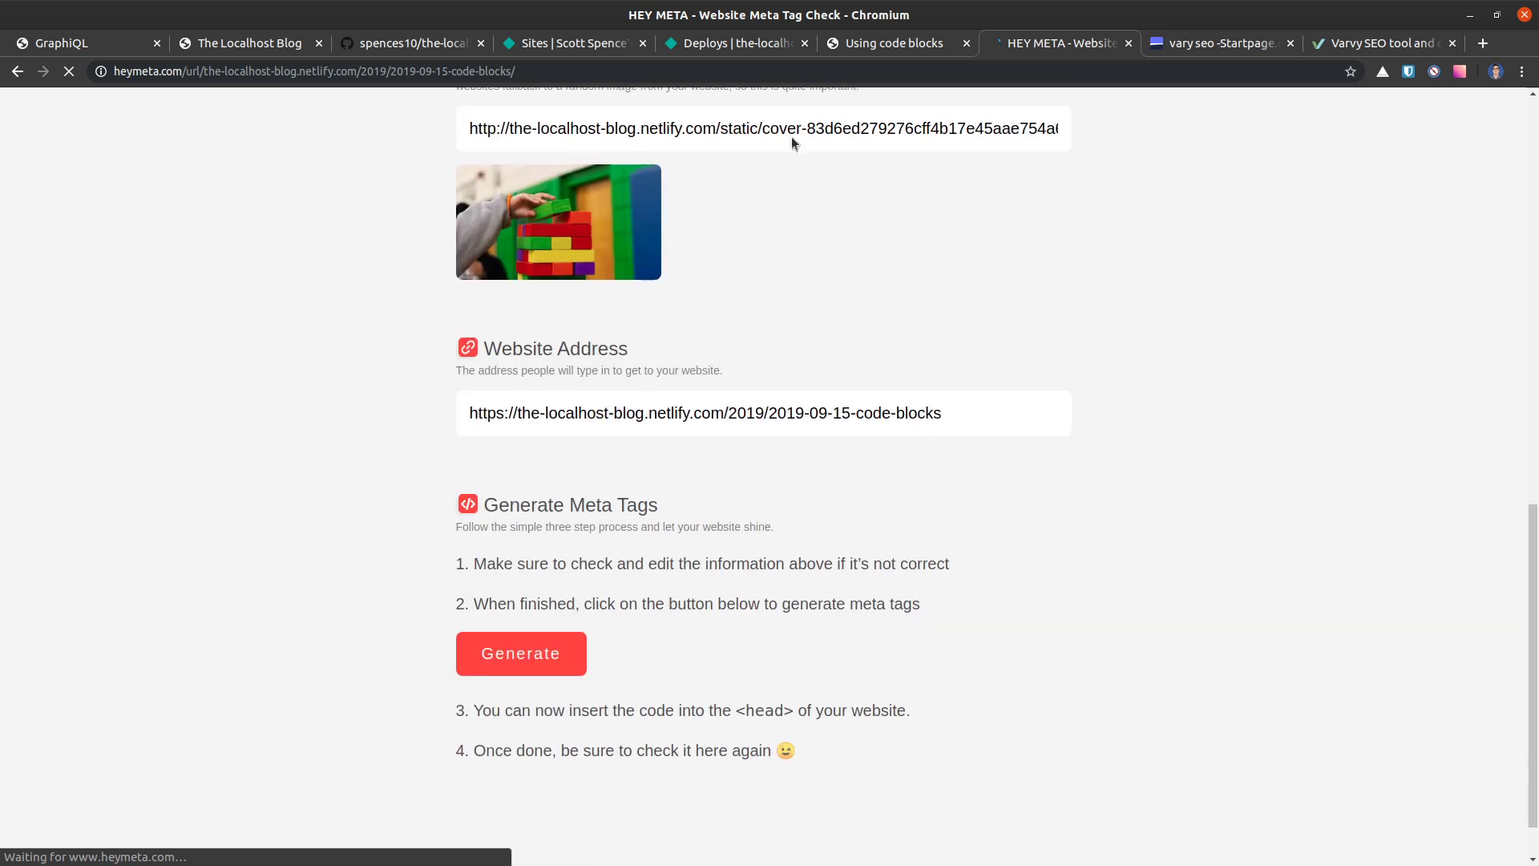
pyautogui.scroll(-1, 614, 401)
pyautogui.scroll(13, 613, 407)
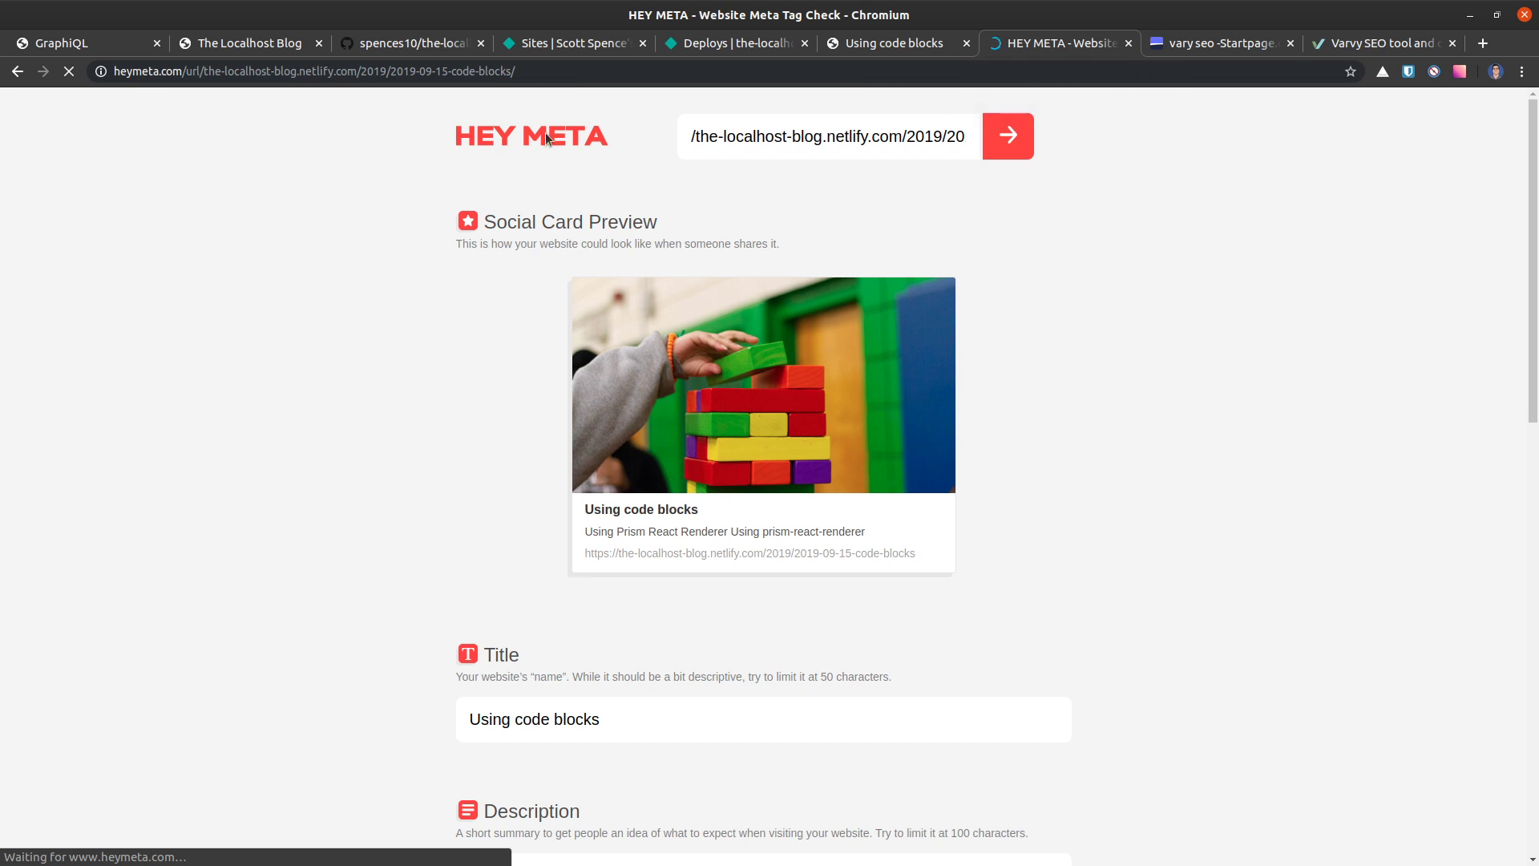
# Step: Close the HeyMeta and search tabs, paste the post URL into Varvy, then close Varvy
pyautogui.click(1130, 44)
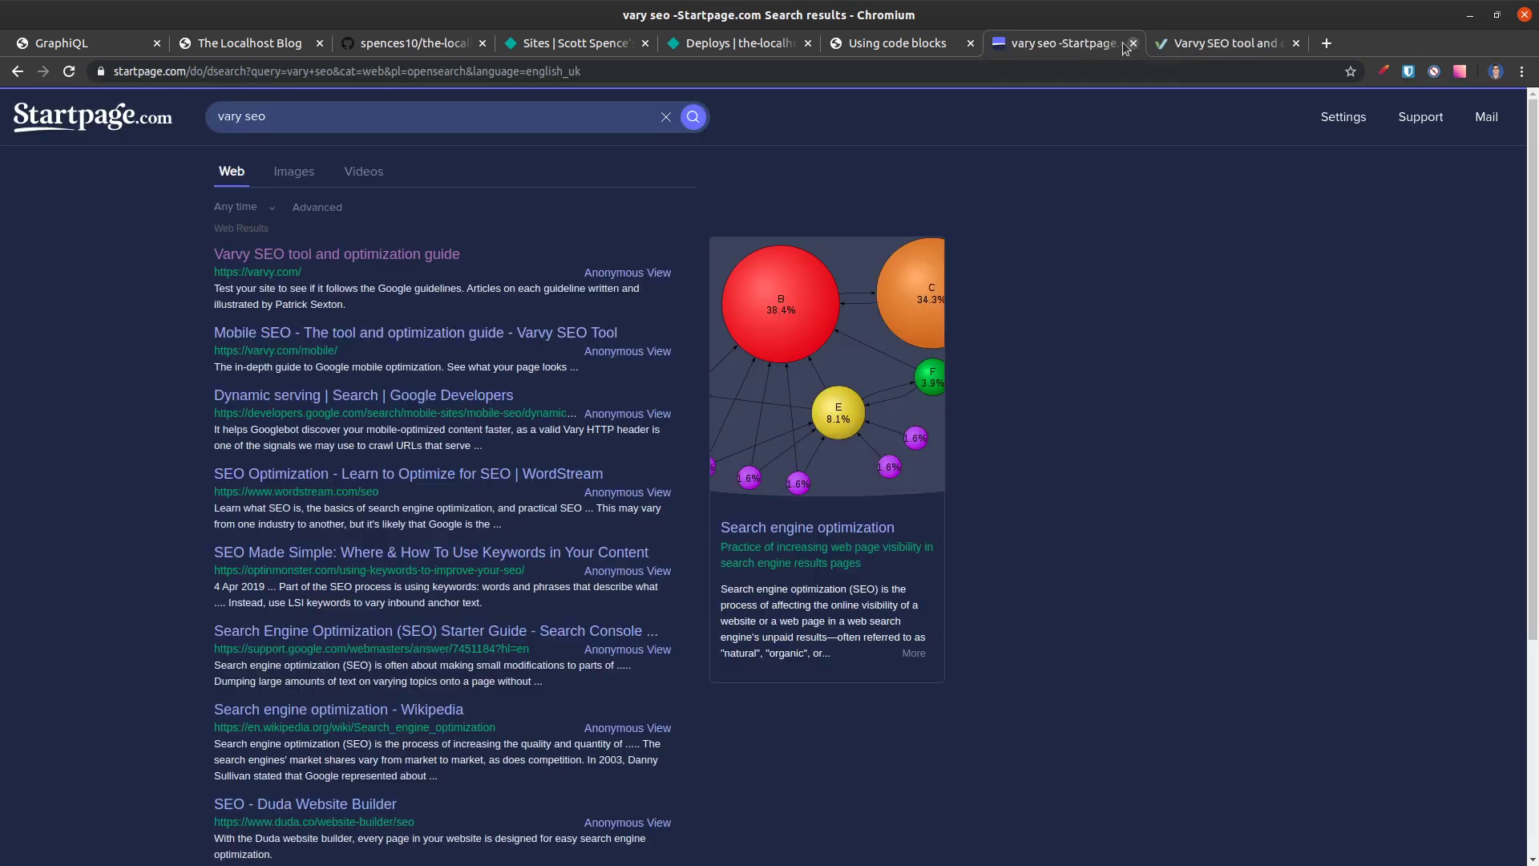
pyautogui.click(1129, 44)
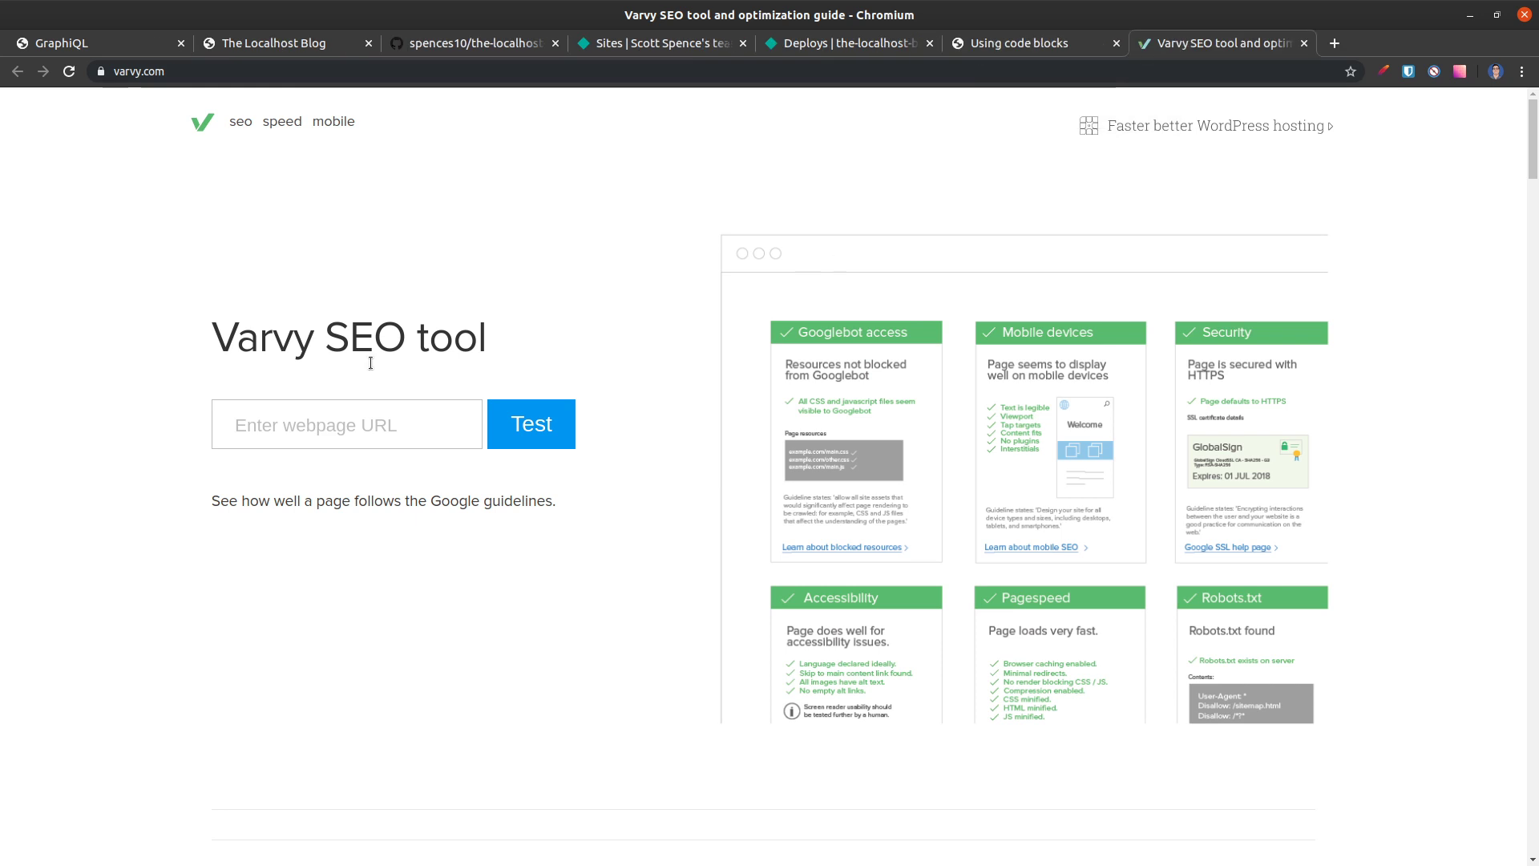
pyautogui.click(343, 433)
pyautogui.hotkey('ctrl', 'v')
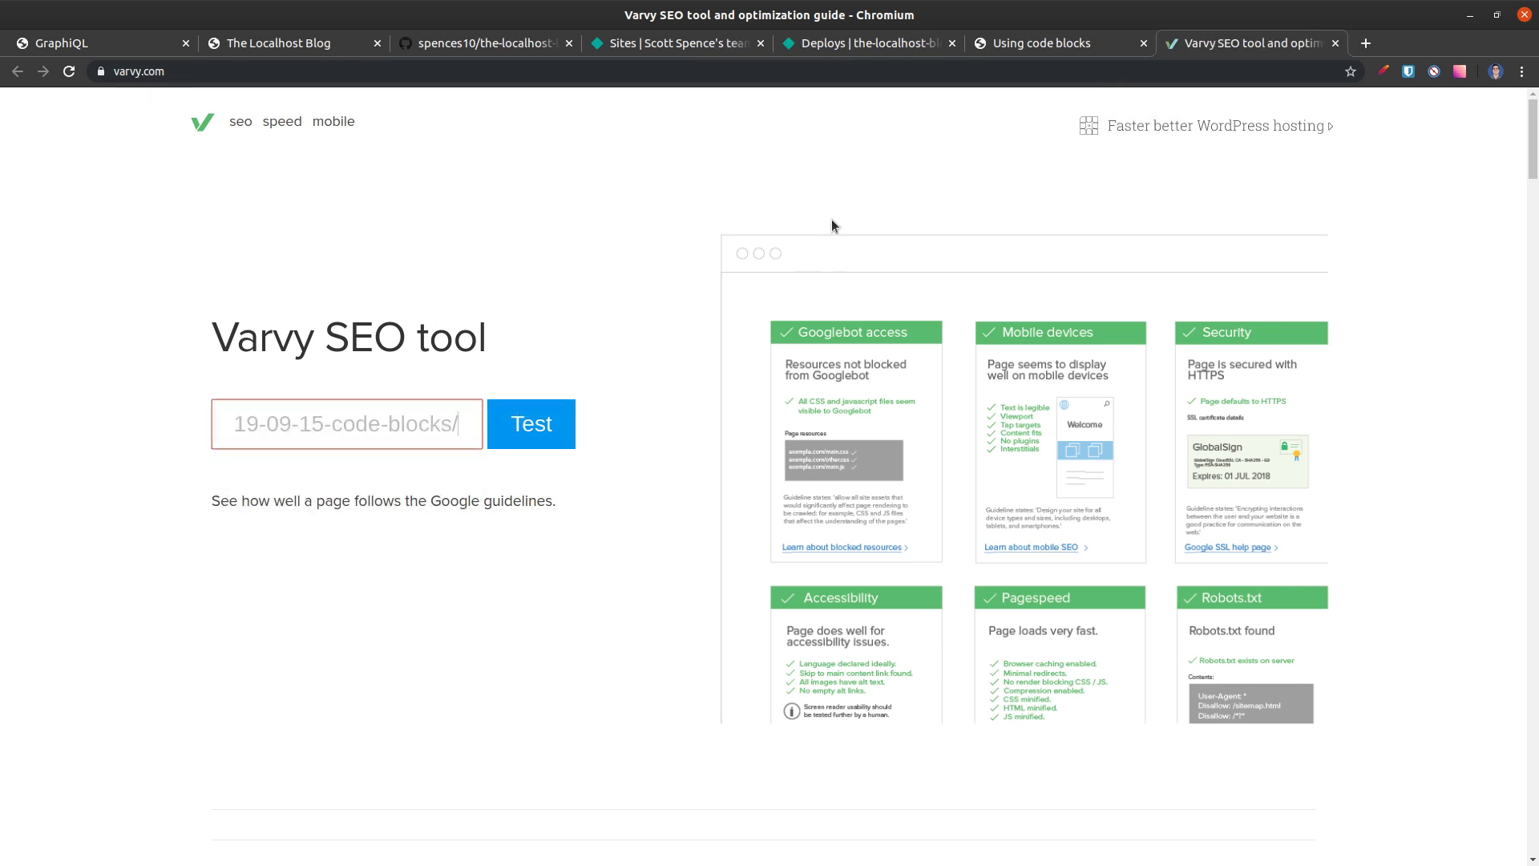
pyautogui.click(1334, 43)
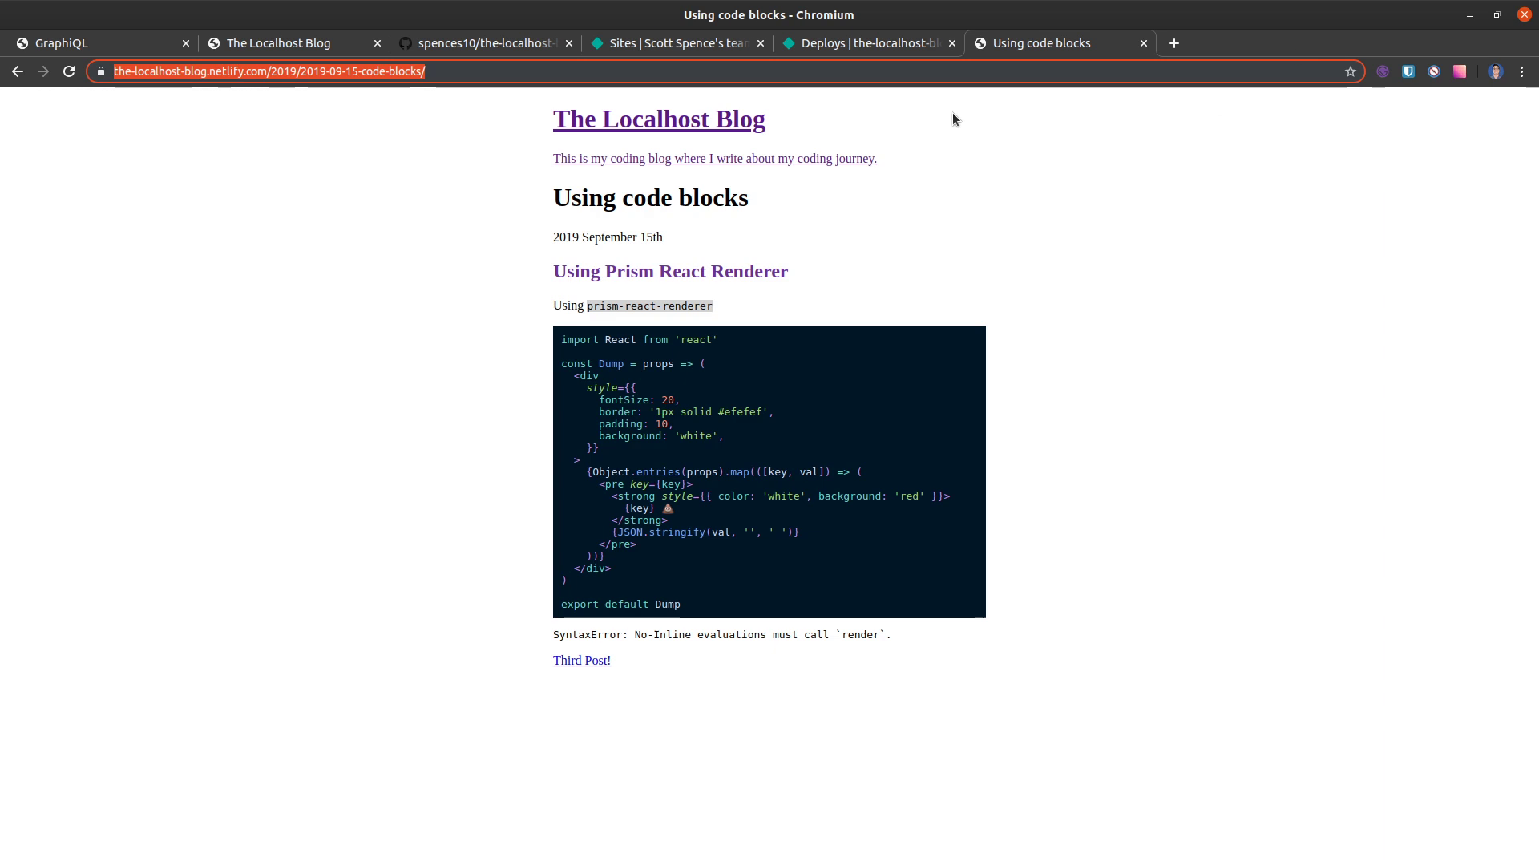
pyautogui.click(479, 172)
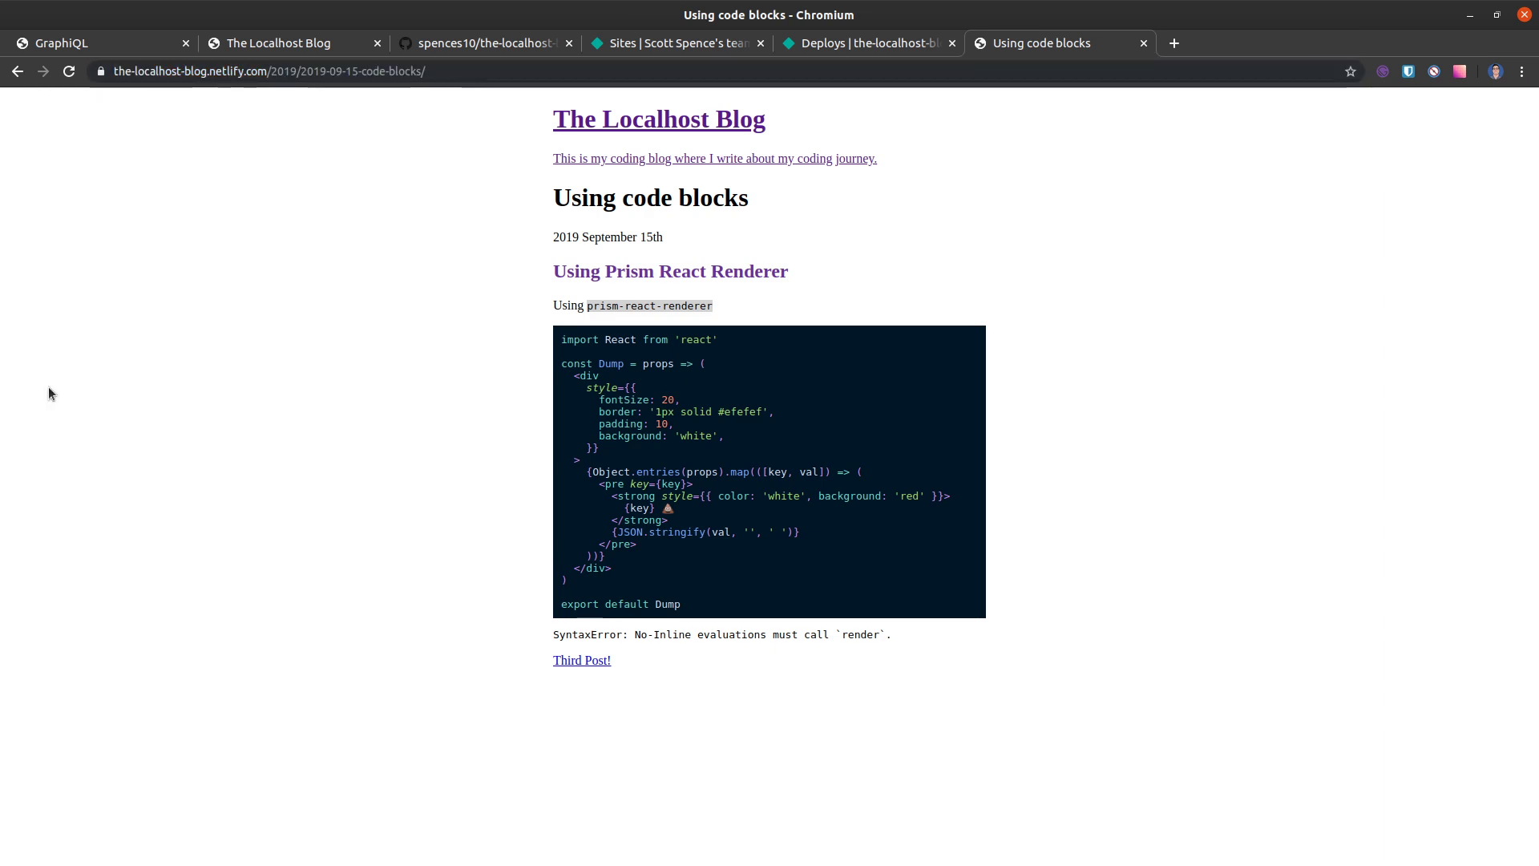